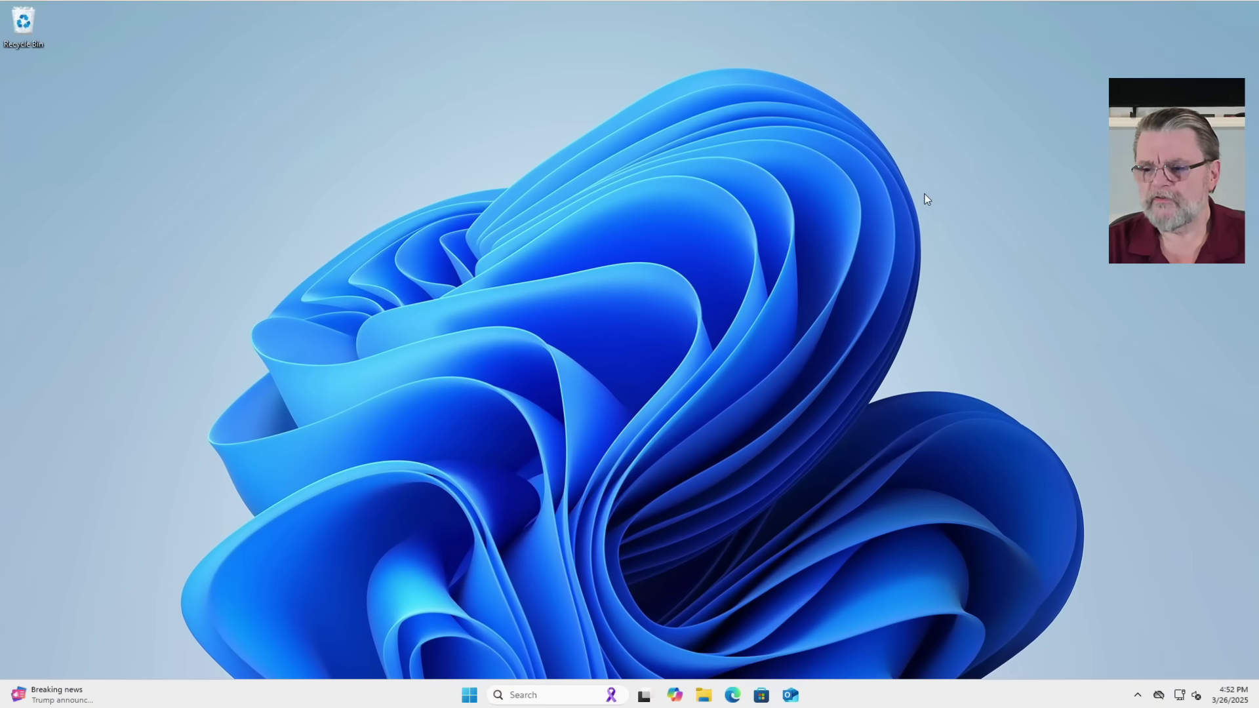
In Edge, search the web for 'open shell' and open the Open-Shell-Menu GitHub result.
left_click(735, 697)
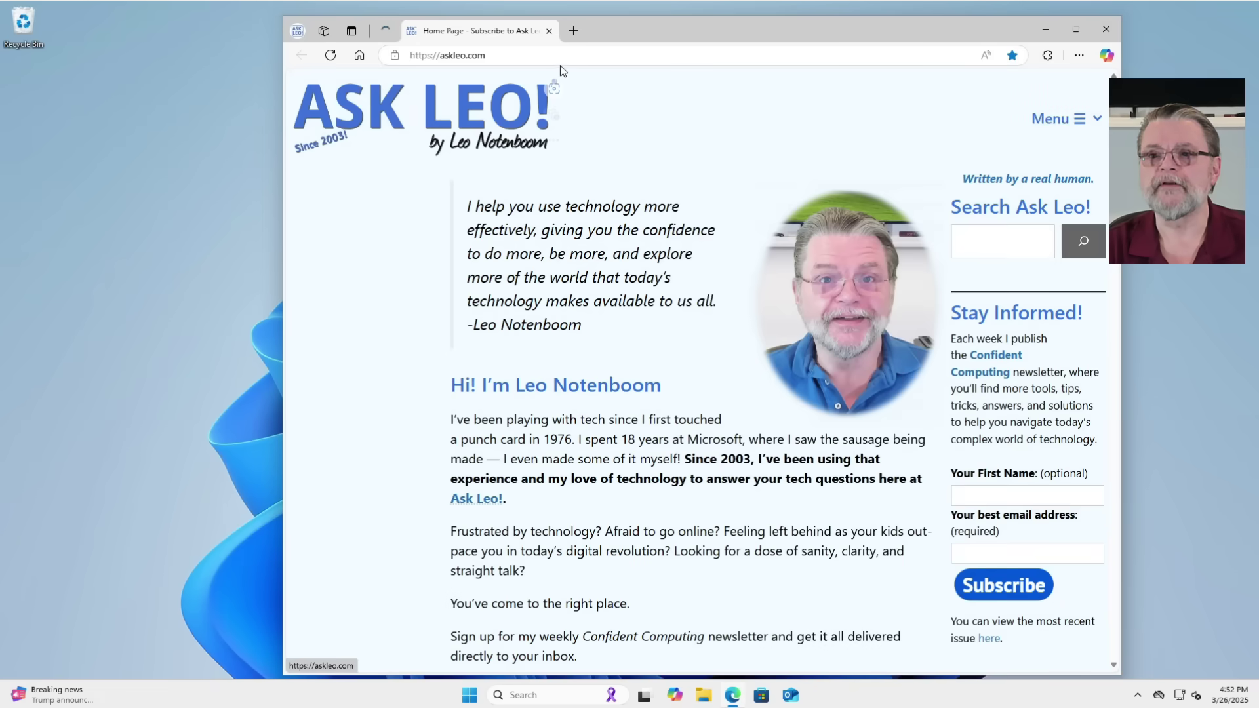
left_click(567, 57)
left_click(566, 57)
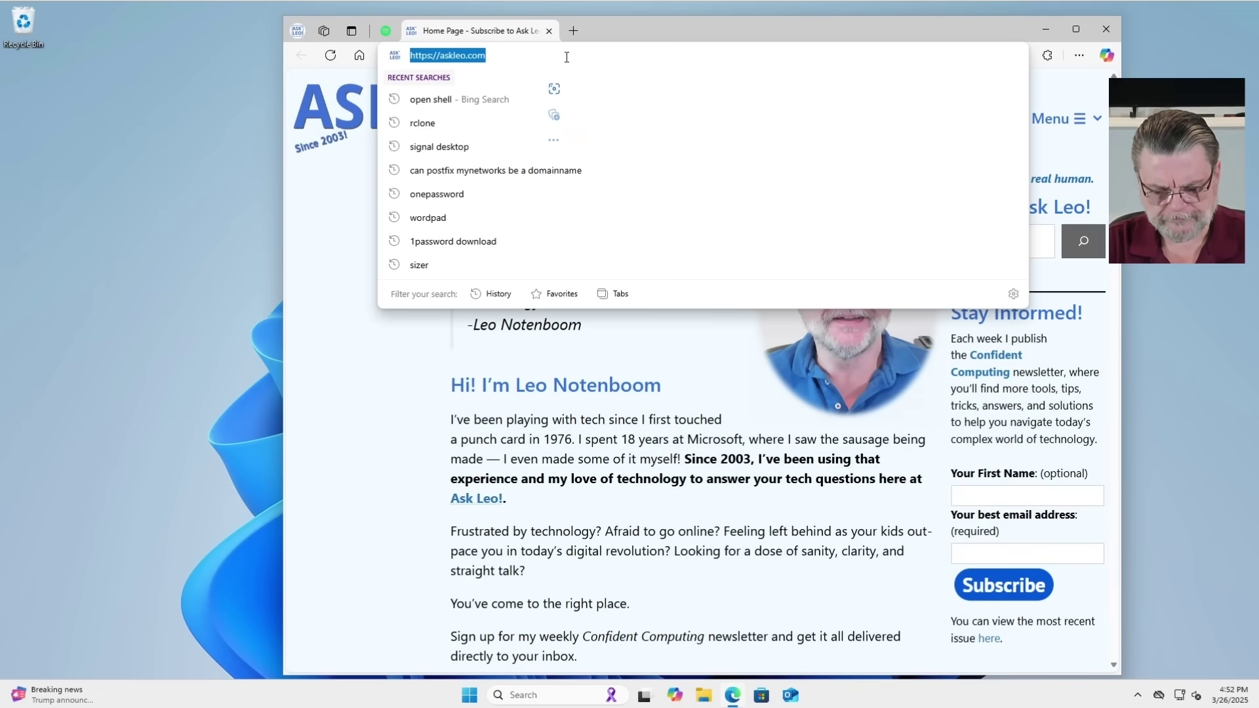
type("open she")
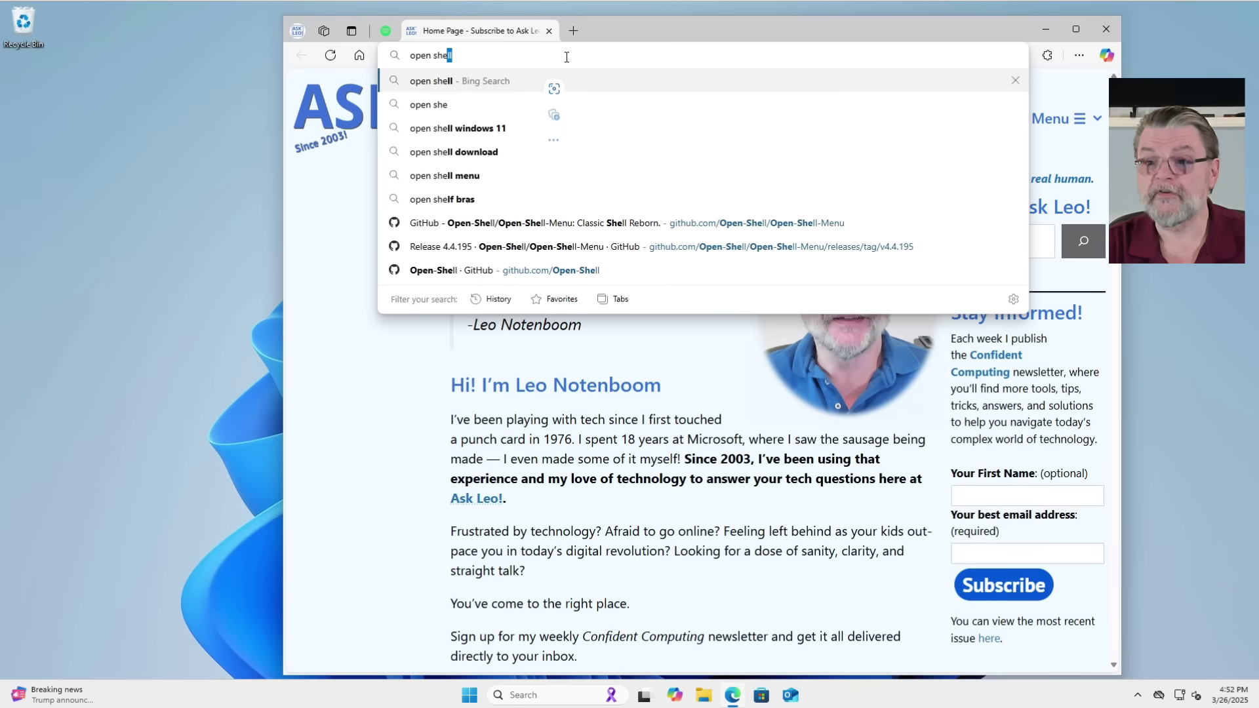
type("ll")
key("Return")
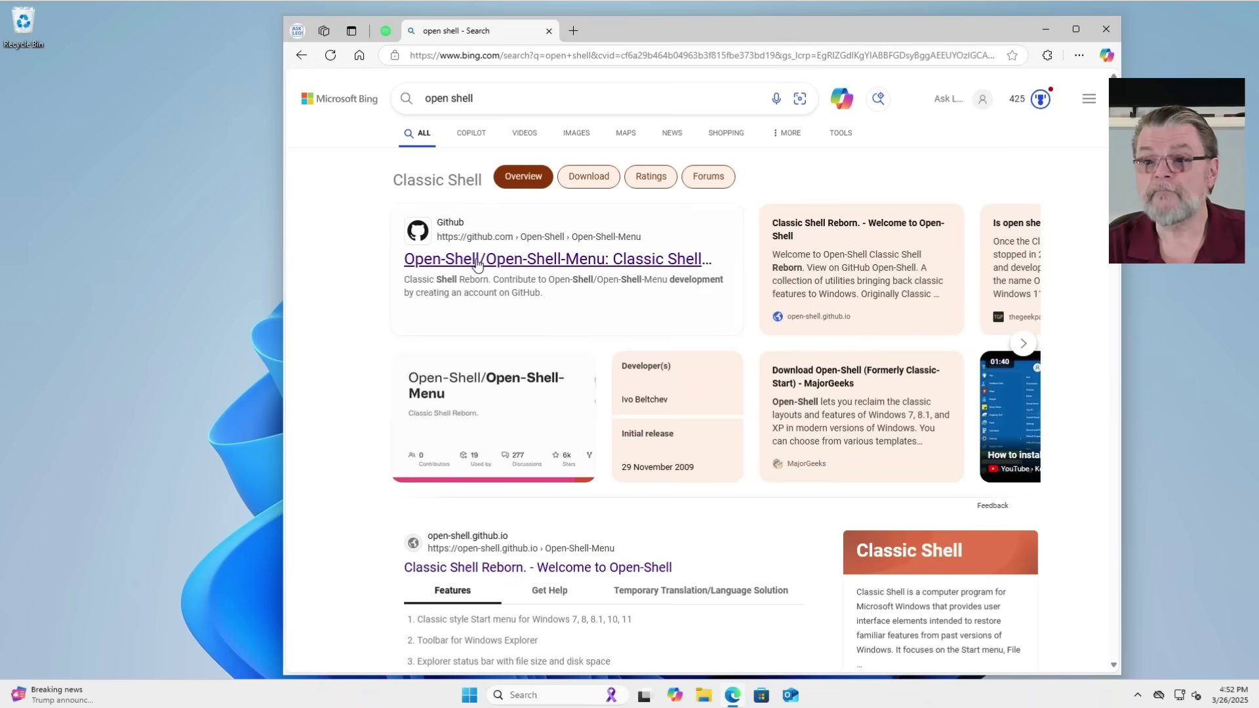
left_click(476, 262)
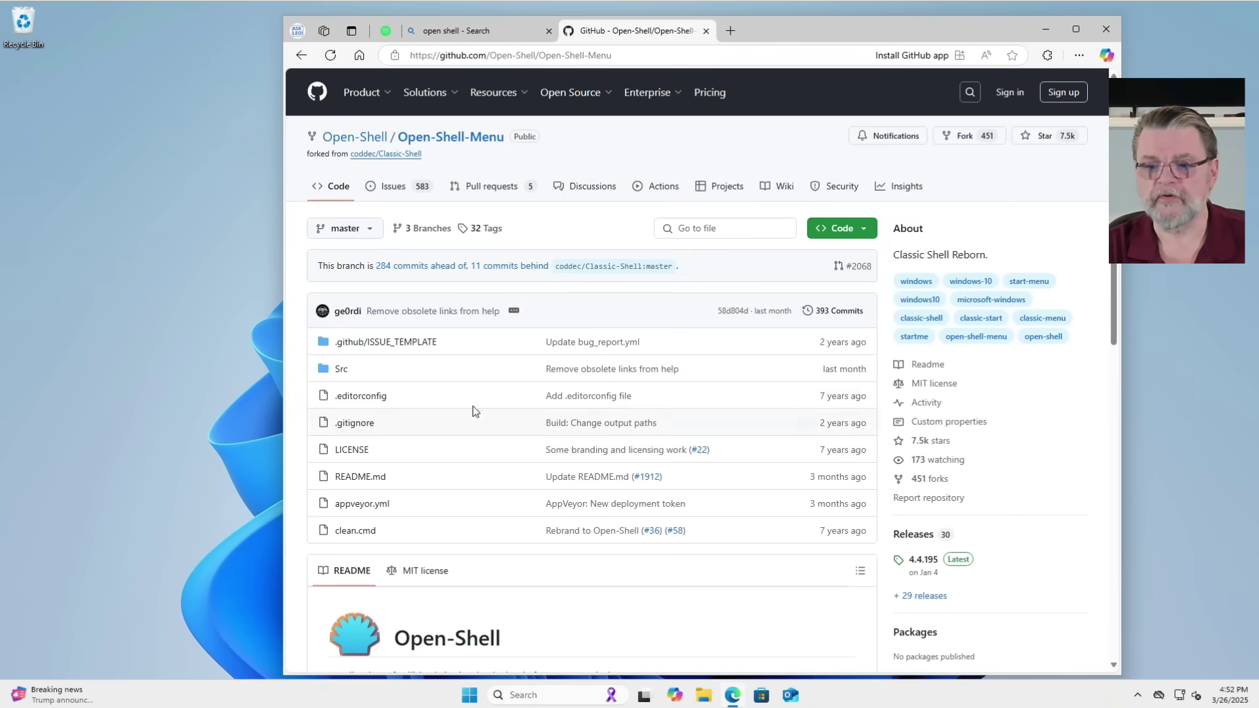
scroll(450, 379, "down", 5)
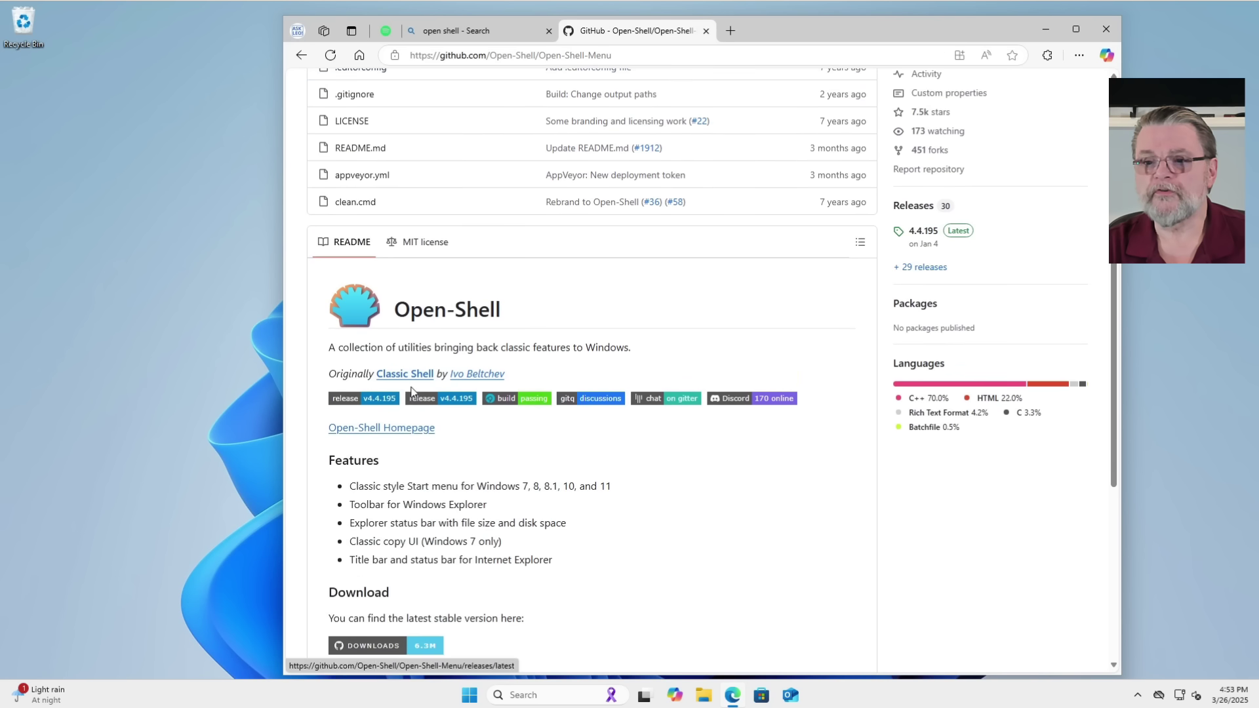
Open the 4.4.195 release page and download OpenShellSetup_4_4_195.exe from its Assets.
left_click(365, 402)
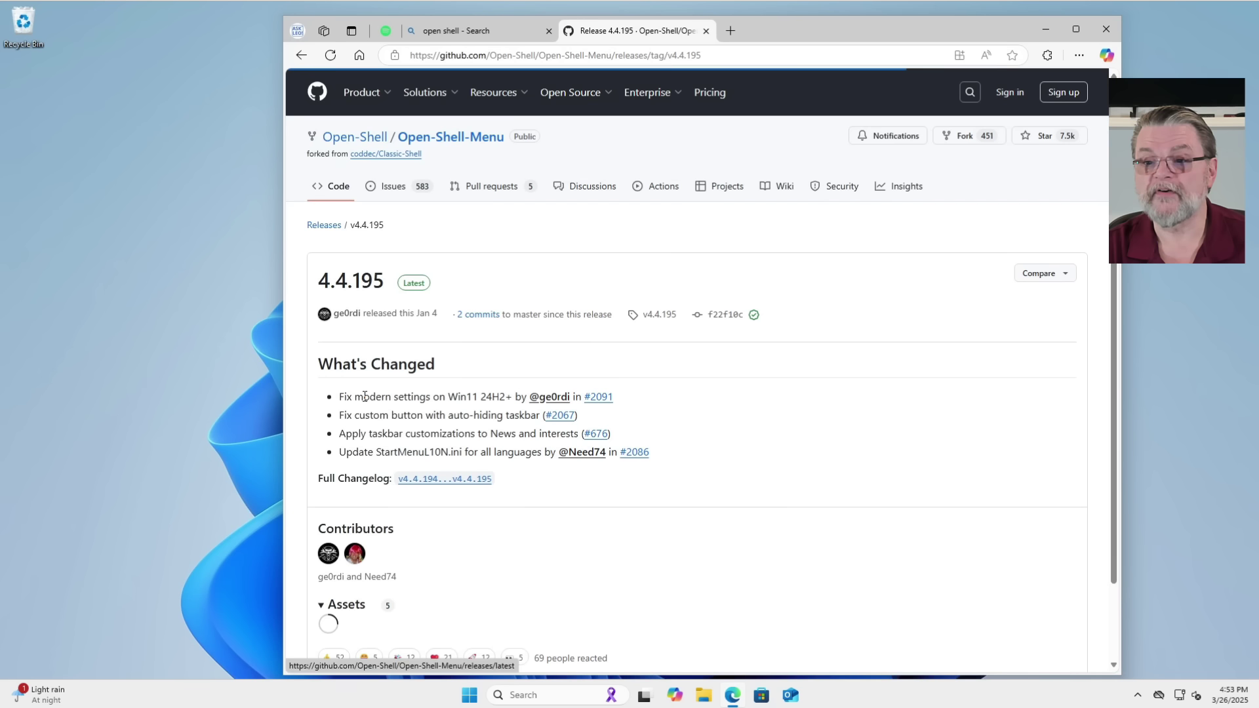
scroll(393, 393, "down", 3)
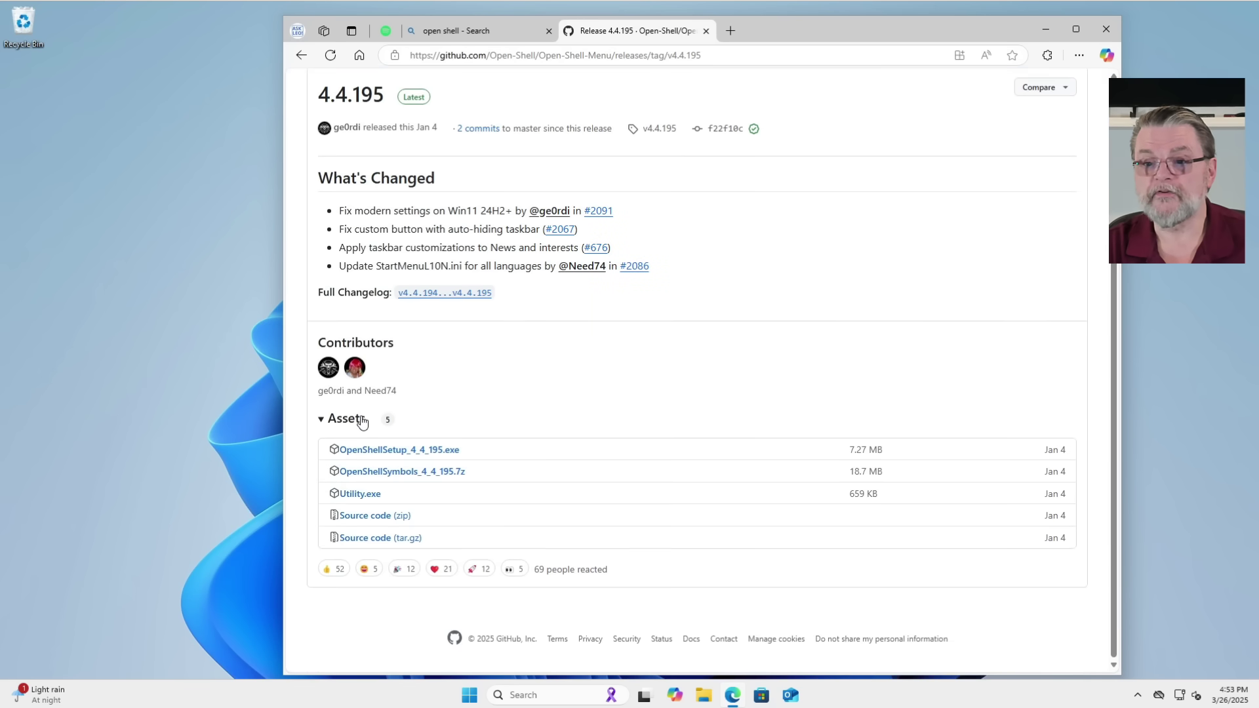
left_click(392, 452)
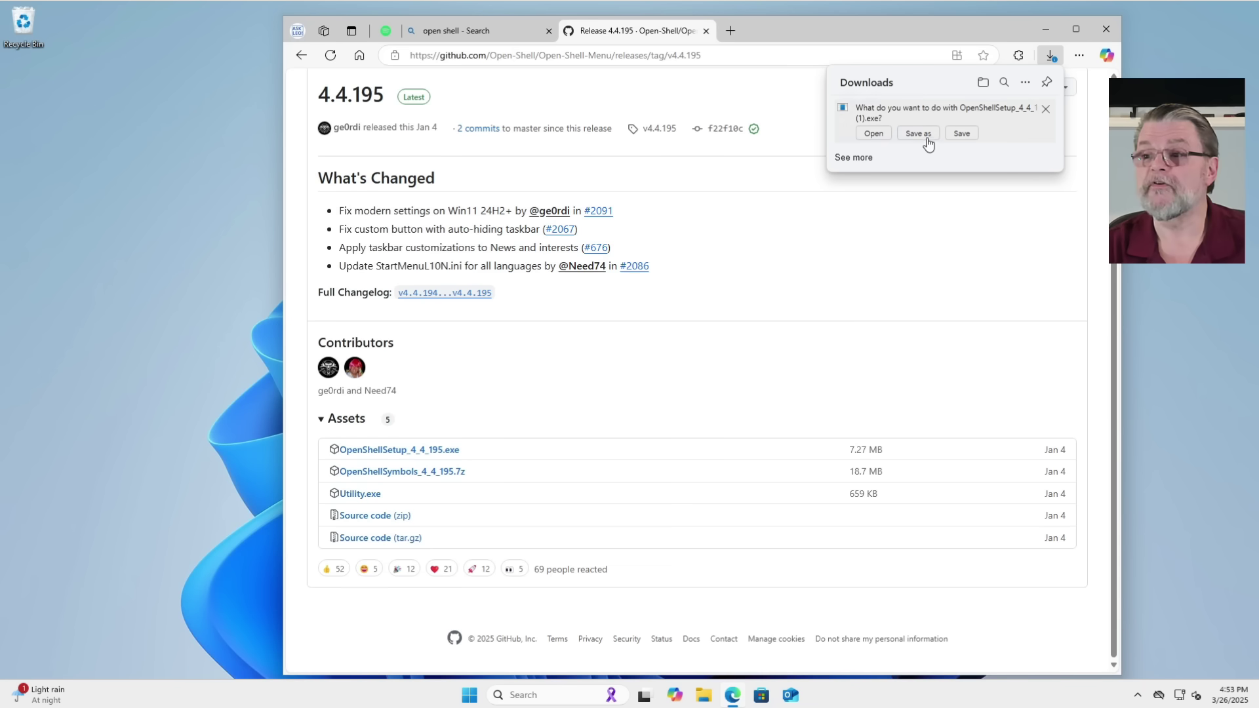
Keep the flagged OpenShellSetup_4_4_195 download with Keep anyway and run the installer.
left_click(876, 133)
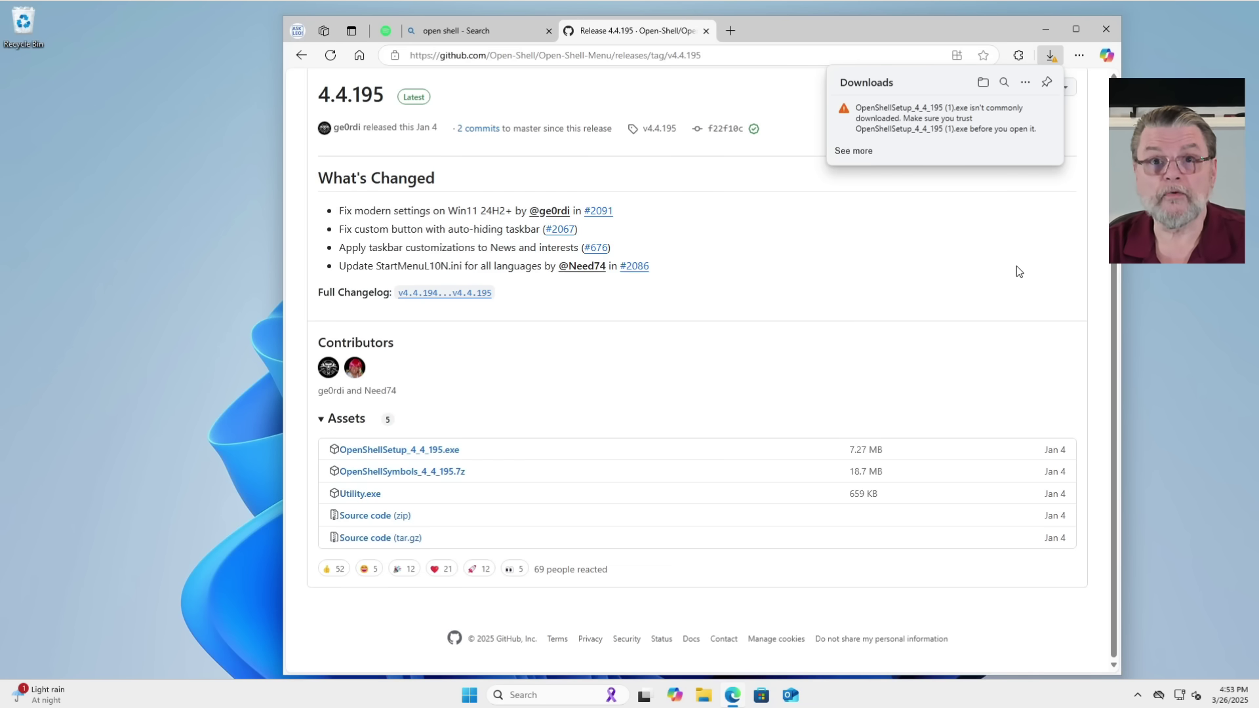
mouse_move(1026, 121)
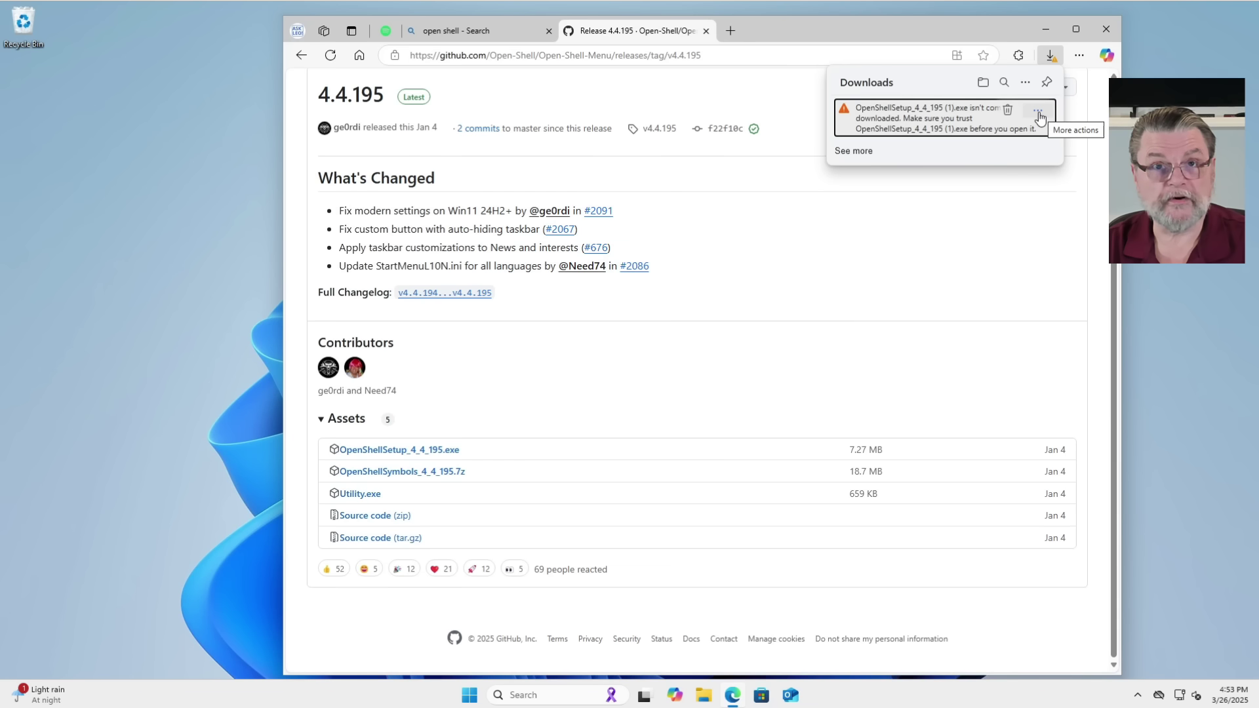
left_click(1039, 112)
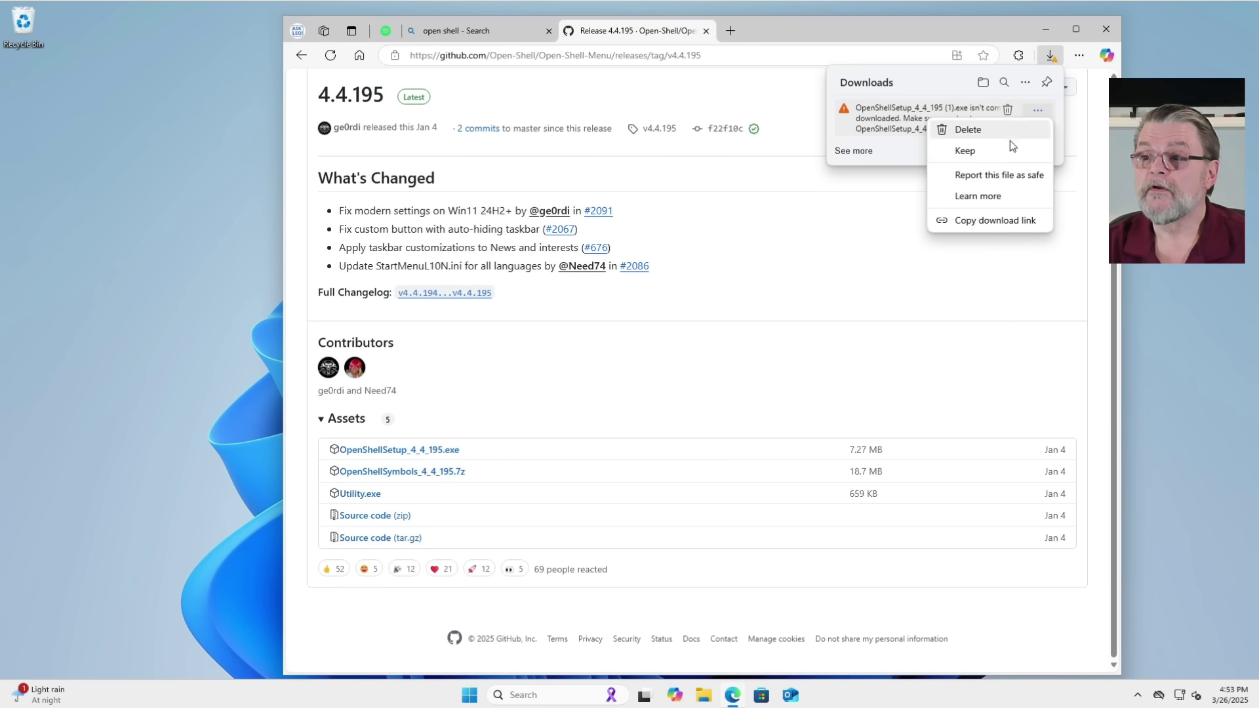
left_click(985, 151)
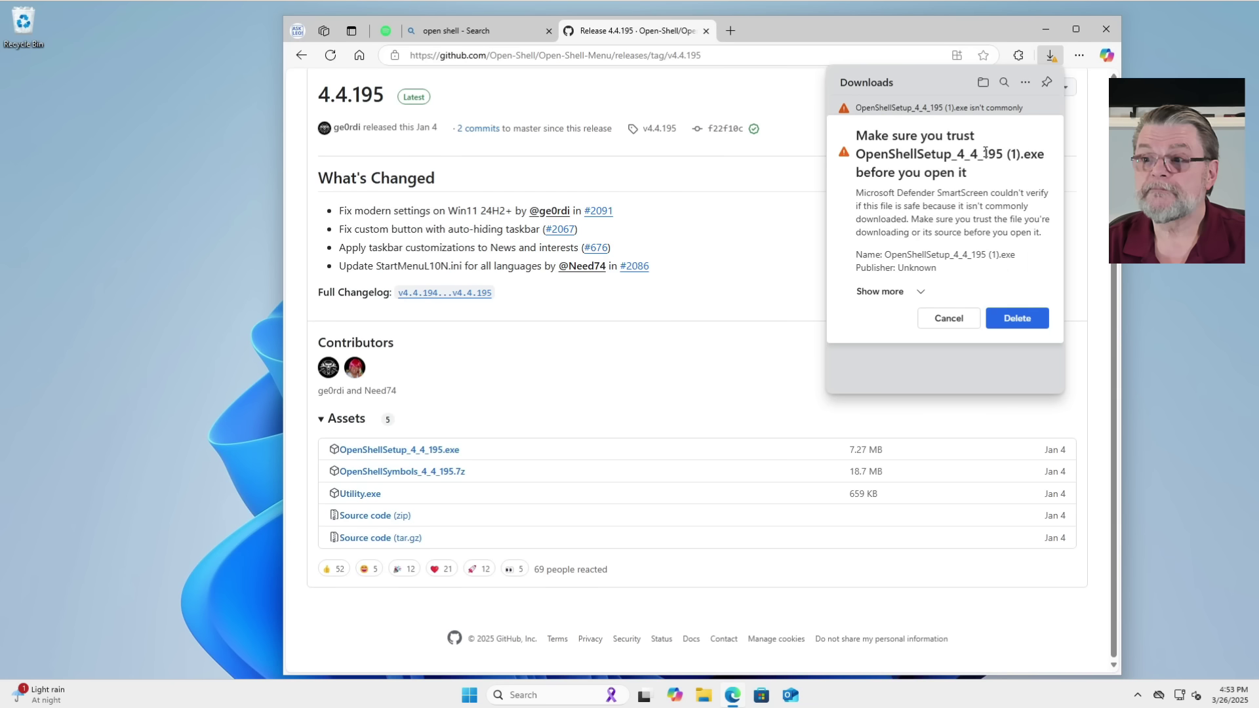
left_click(908, 291)
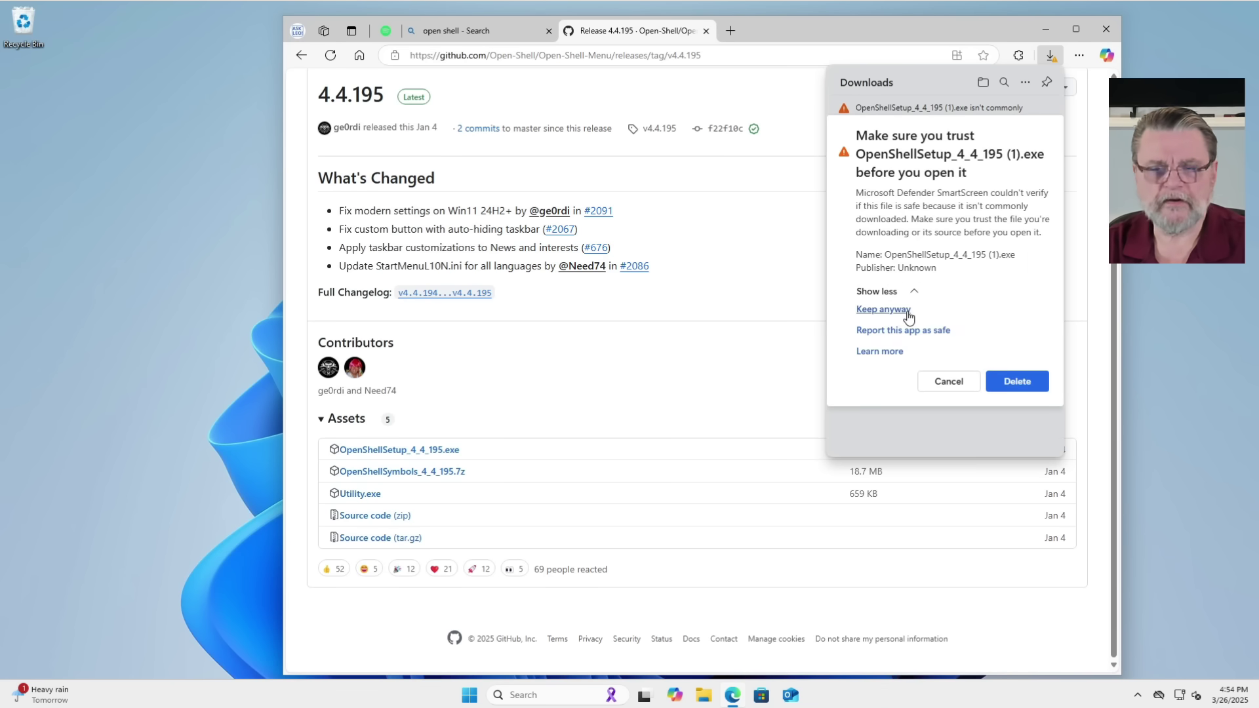
left_click(908, 317)
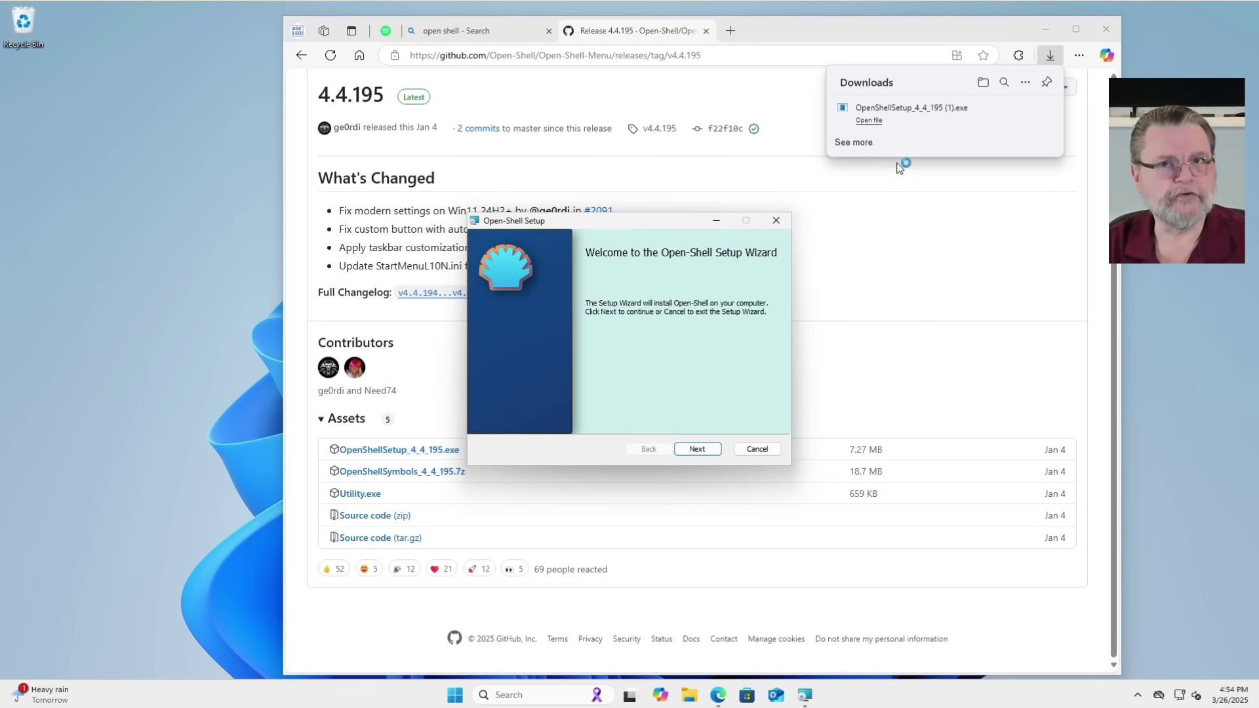
Accept the licence, install Open-Shell with default components to C:\Program Files\Open-Shell\, and finish.
left_click(695, 448)
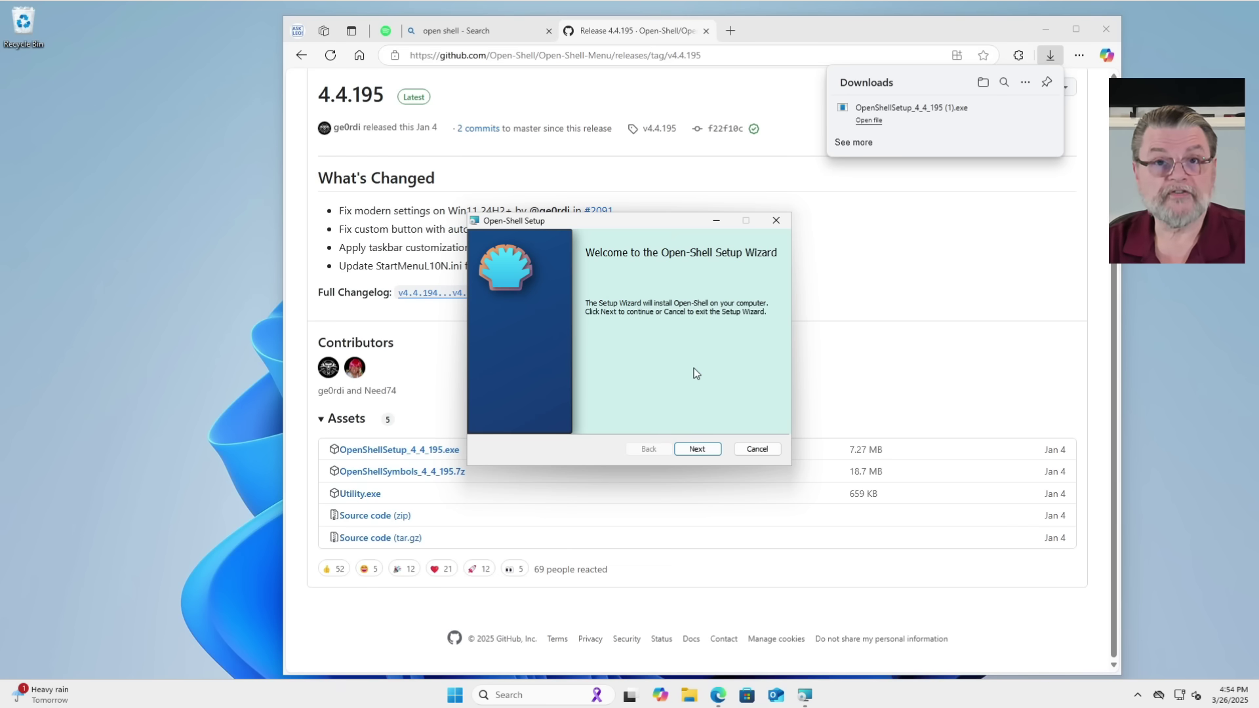
left_click(701, 451)
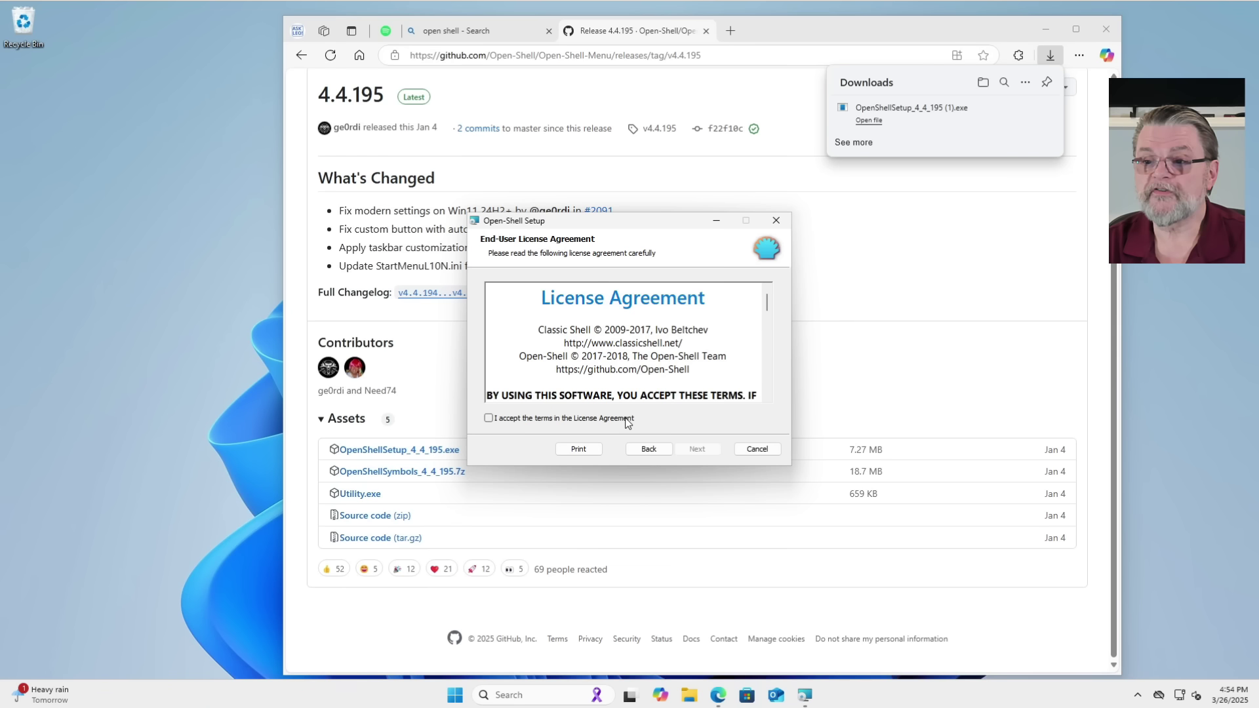
left_click(627, 420)
left_click(702, 451)
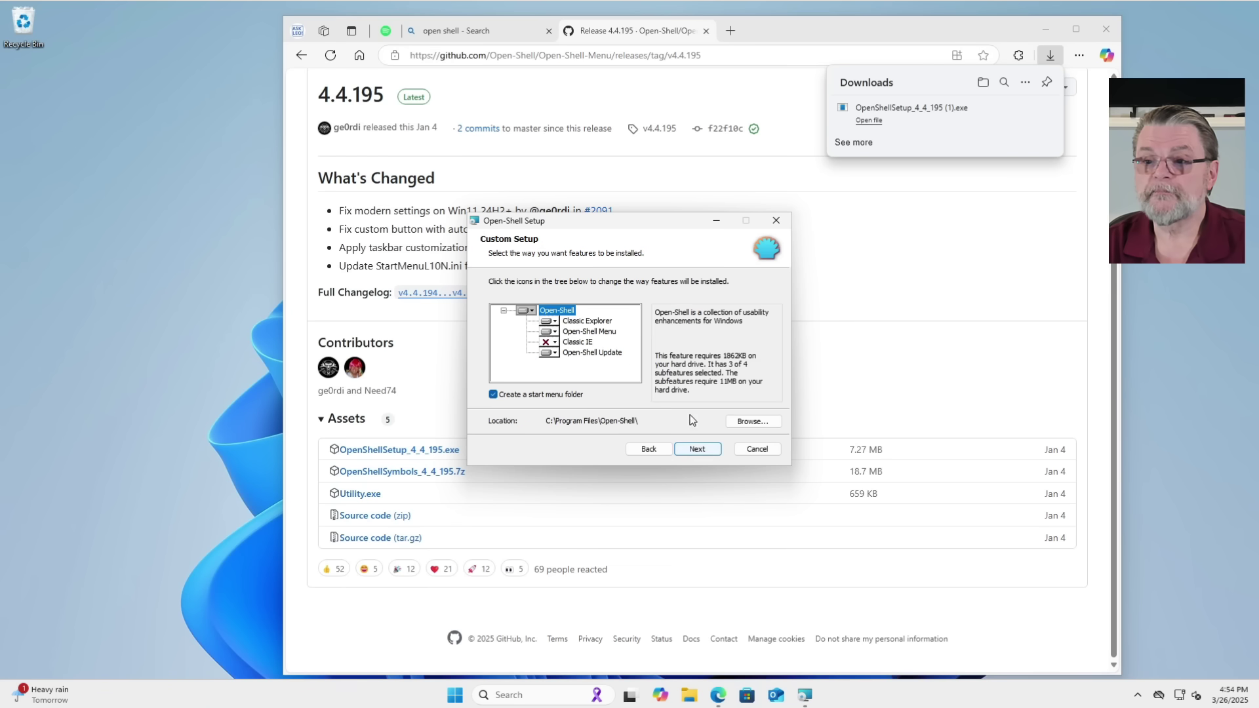
left_click(701, 451)
left_click(695, 451)
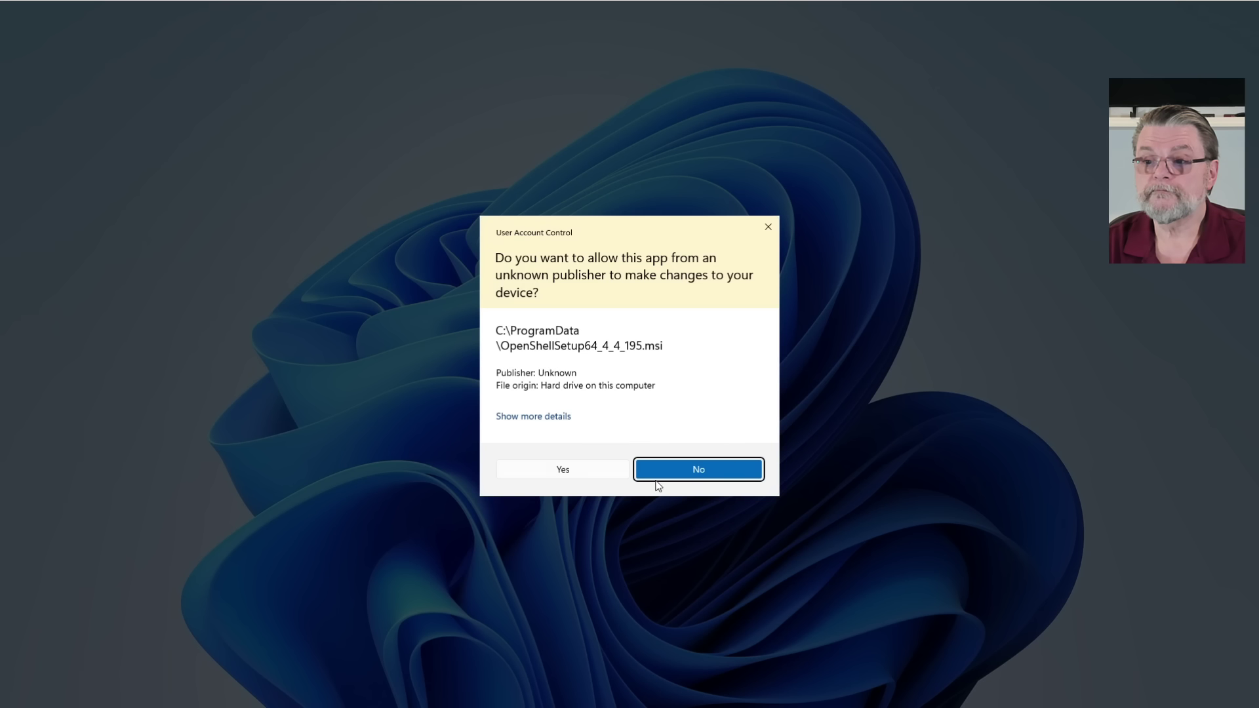
left_click(697, 469)
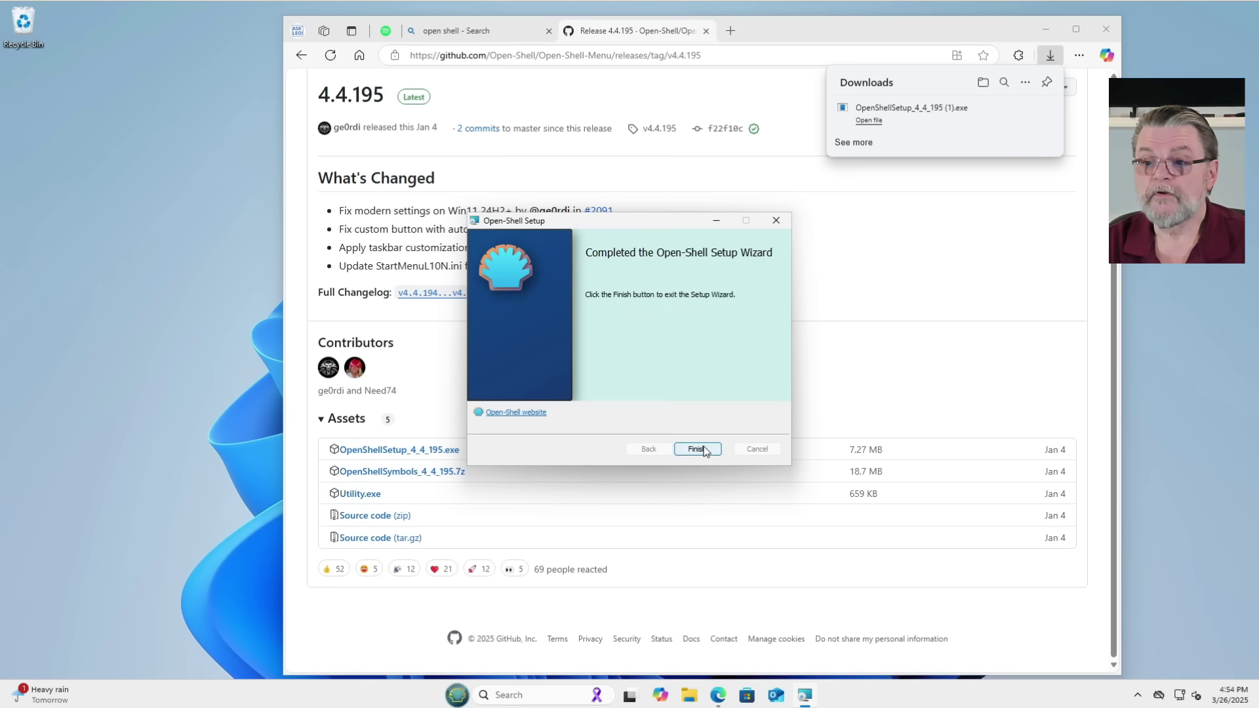
left_click(697, 449)
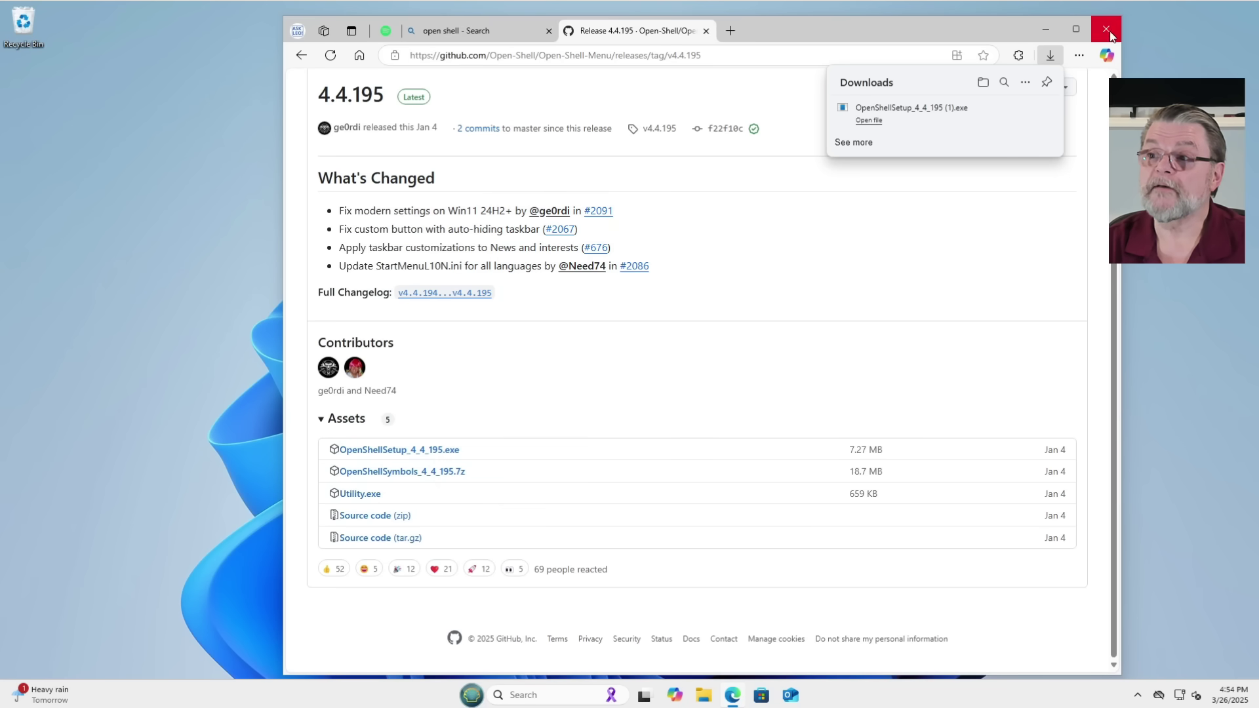
Close Edge and bring up the Open-Shell Menu 4.4.195 shortcut menu from the Start button.
left_click(1111, 34)
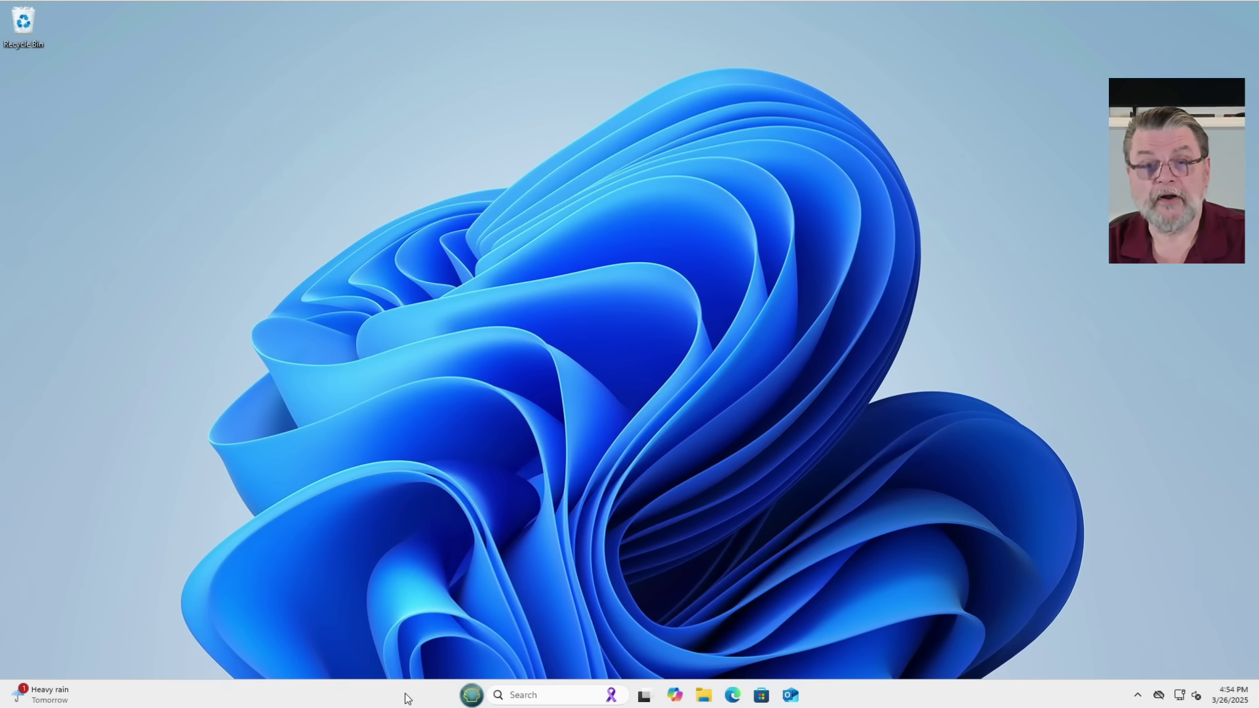
right_click(472, 696)
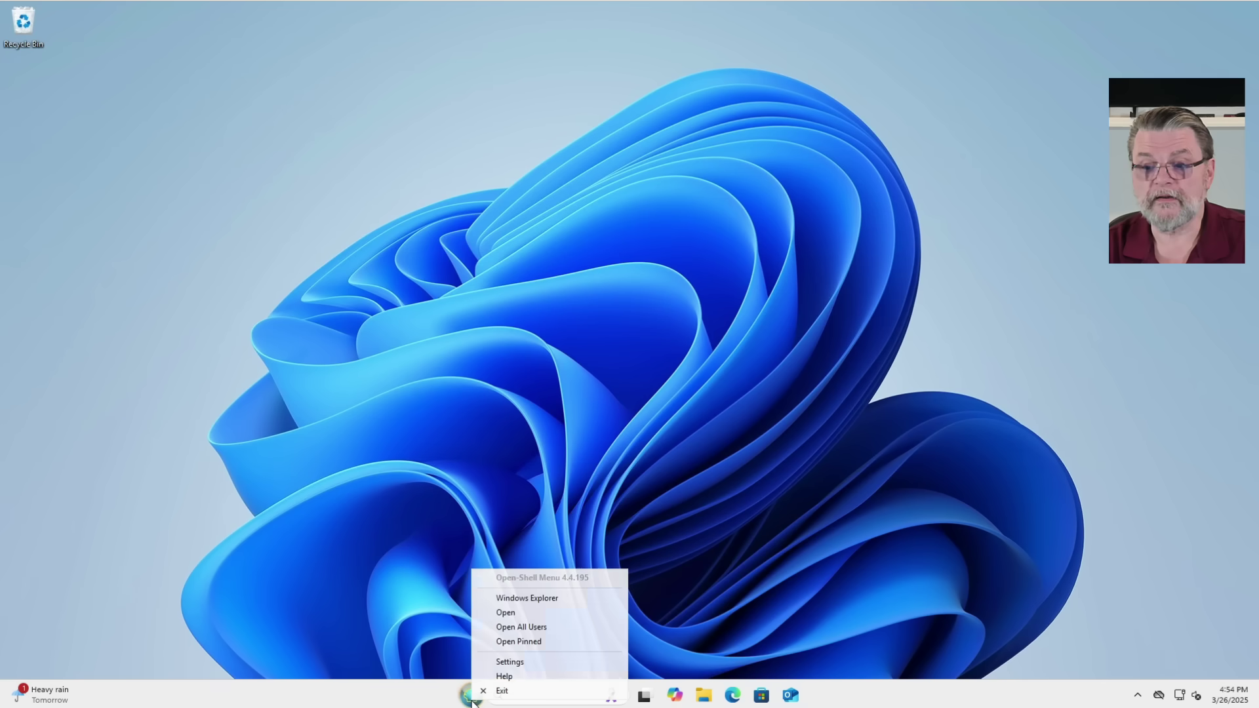
Open Open-Shell Menu Settings and choose Windows 7 style with the Aero Start button.
left_click(509, 661)
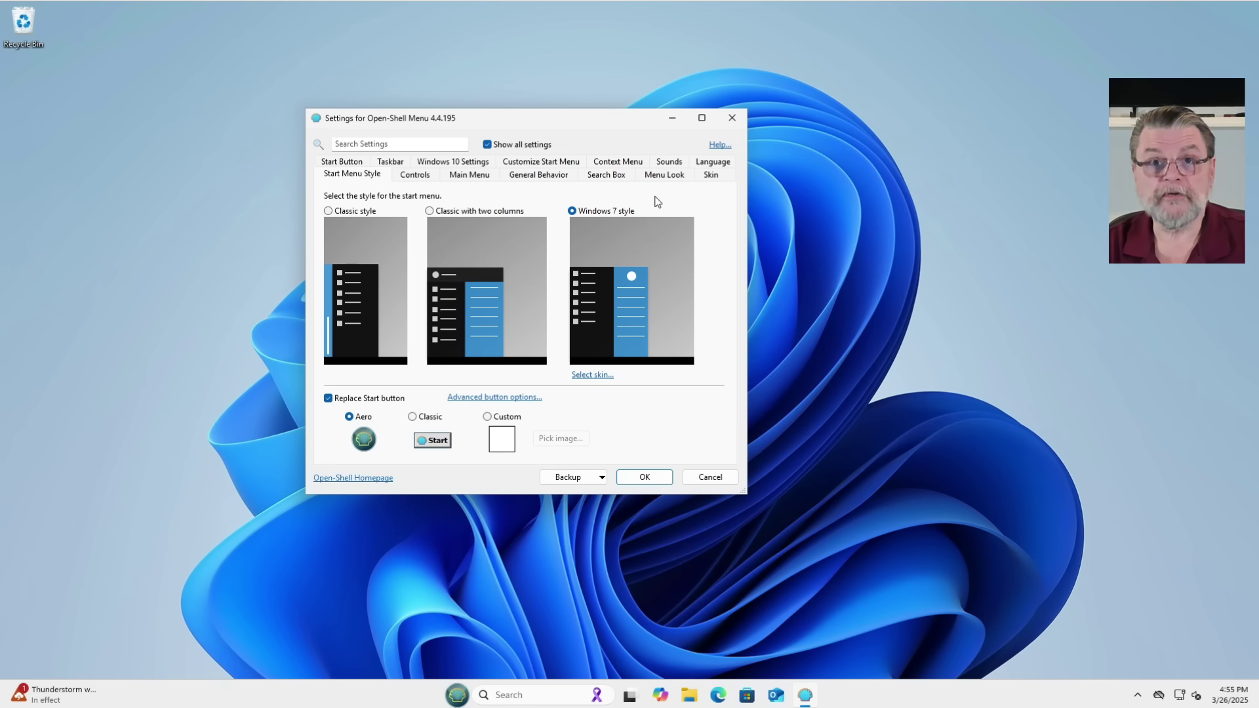
Close the settings, open the Windows 7 style Start menu, and toggle All Programs and back.
left_click(733, 120)
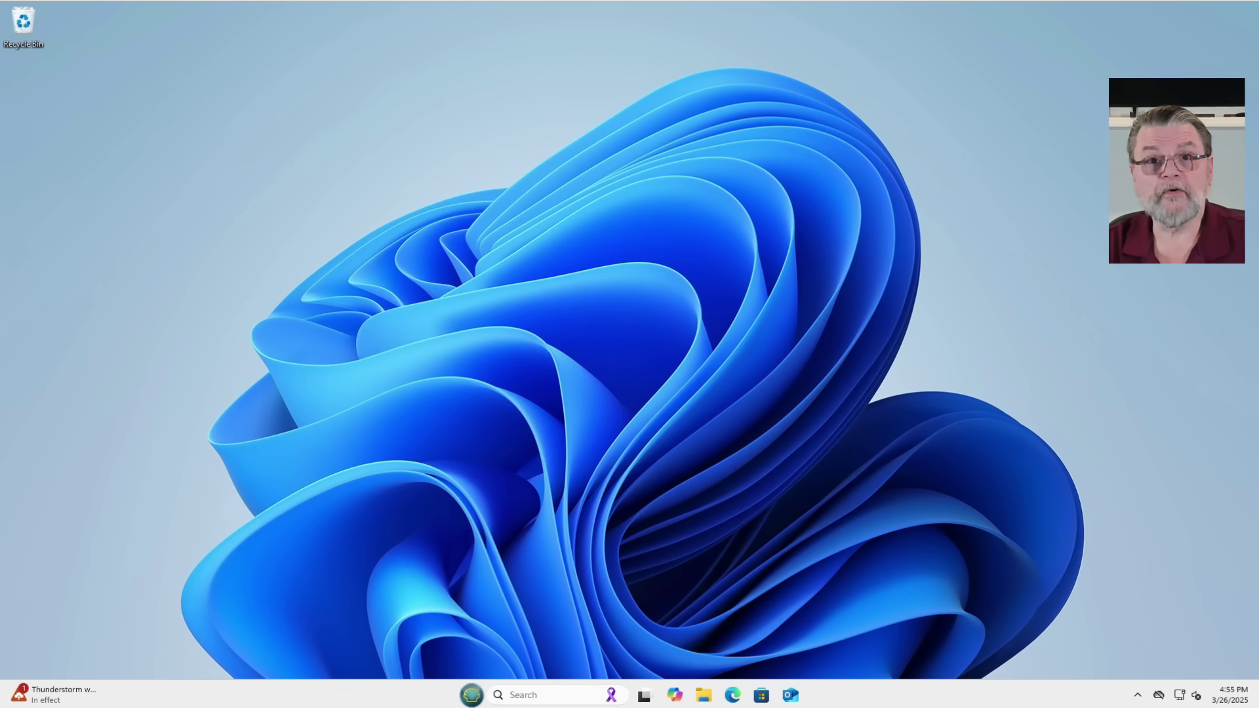
left_click(469, 703)
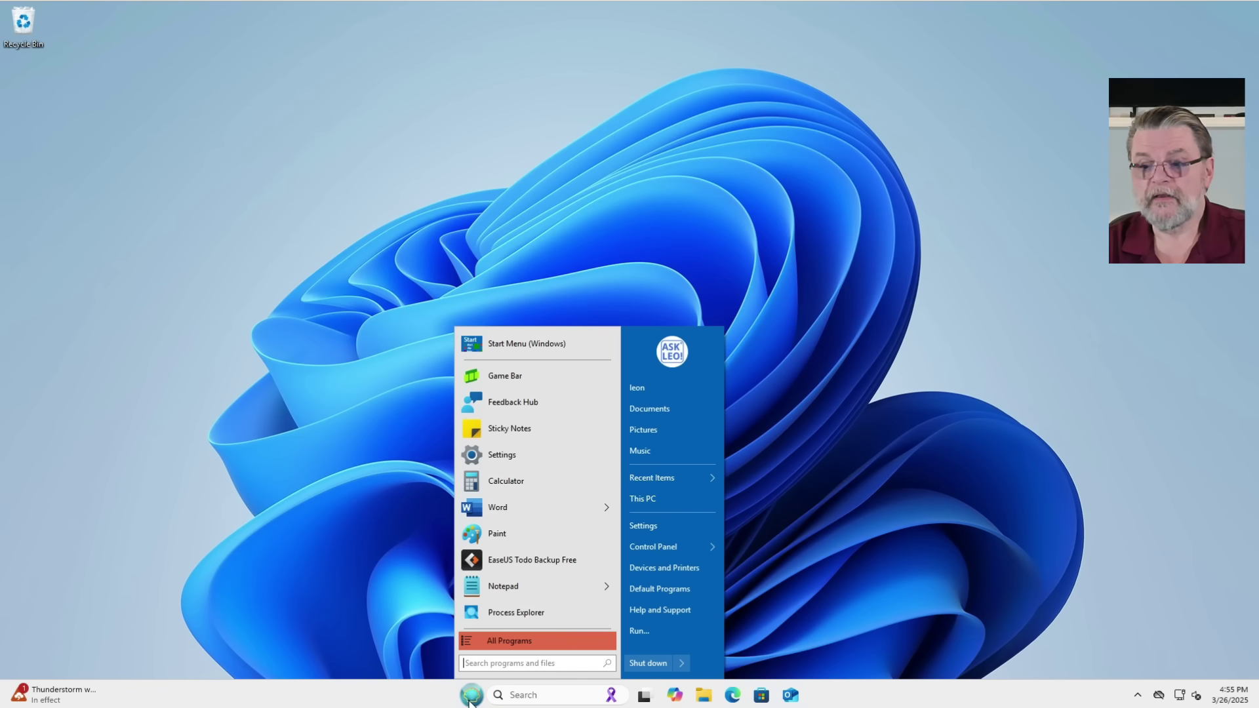
left_click(555, 643)
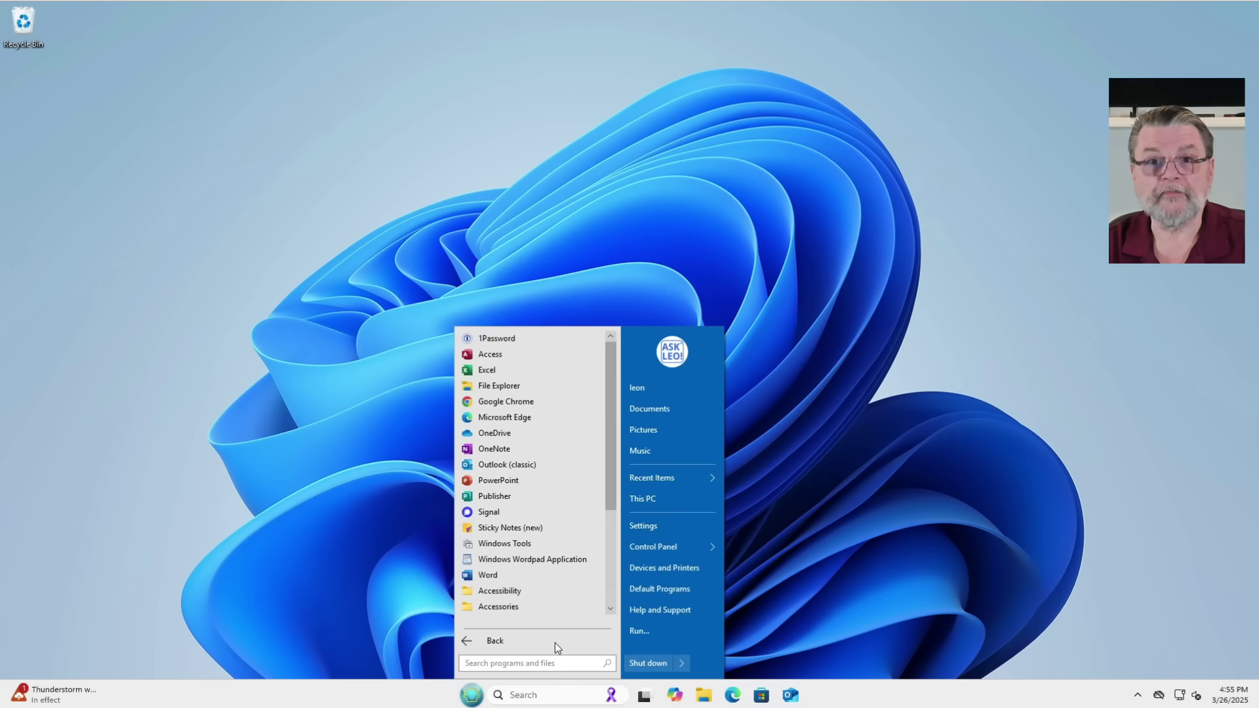
left_click(554, 643)
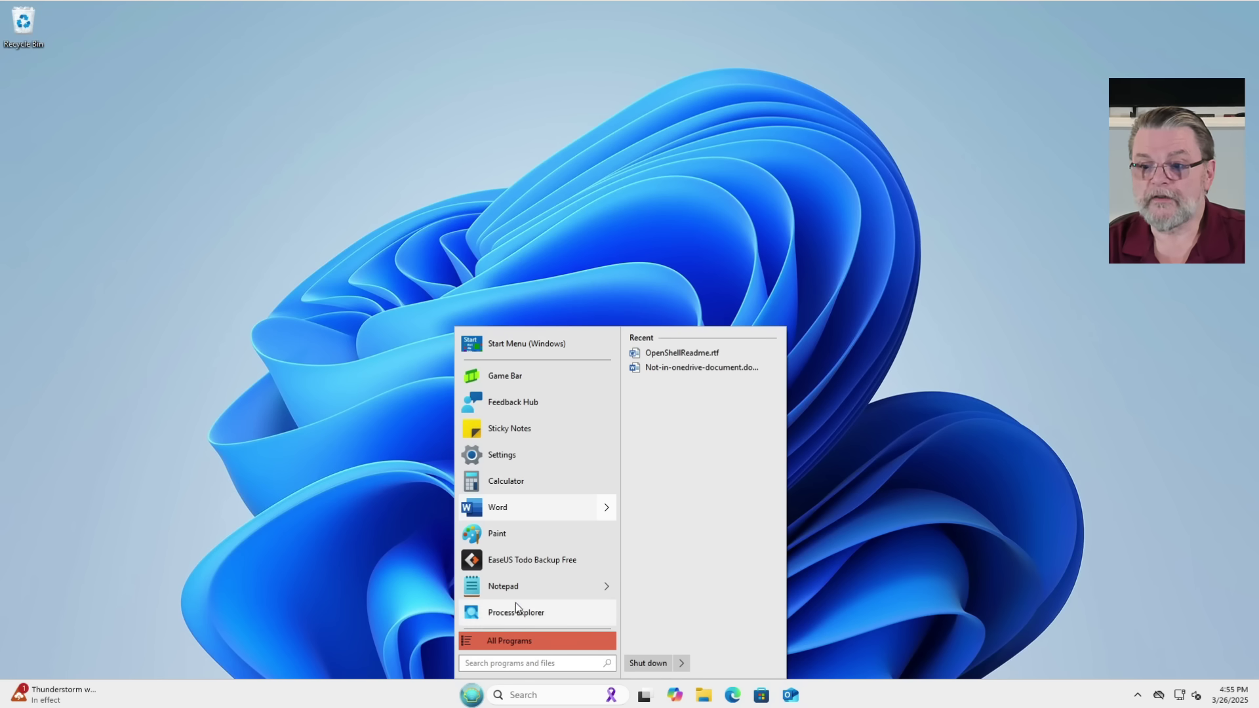
Scroll through All Programs, expand the Apps folder, view the Control Panel submenu, then close the menu.
left_click(530, 641)
scroll(565, 502, "down", 2)
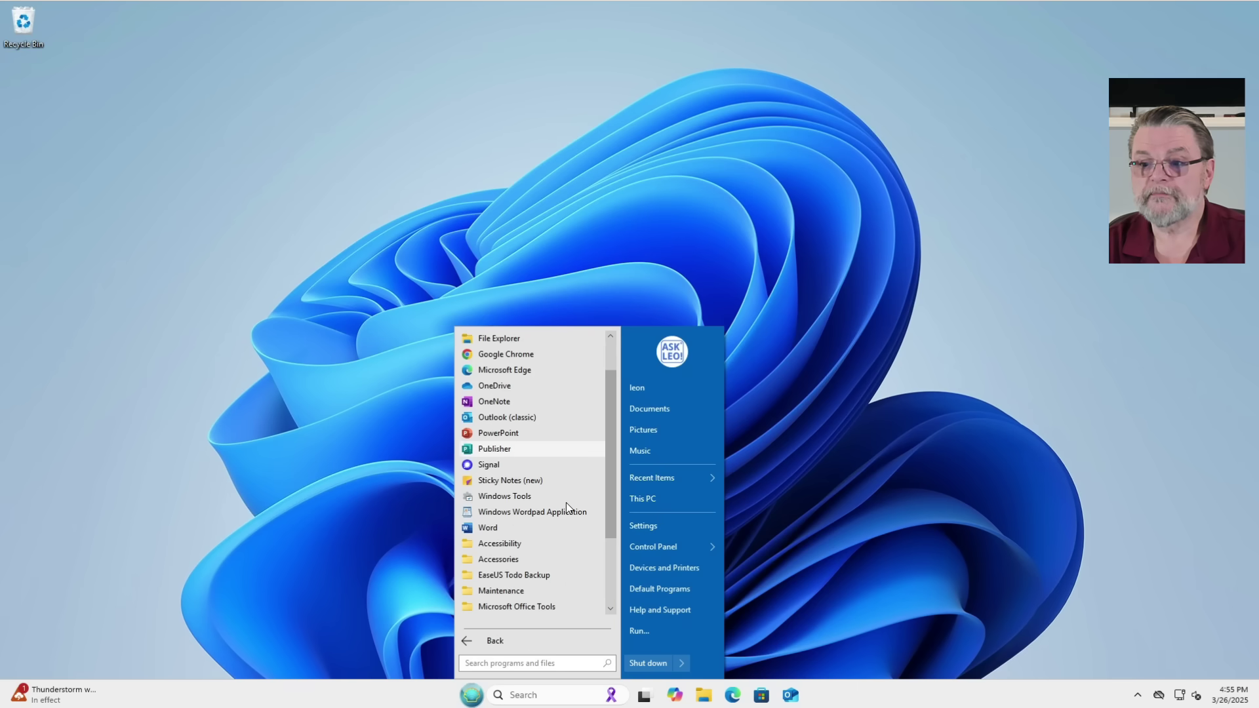
scroll(556, 450, "up", 4)
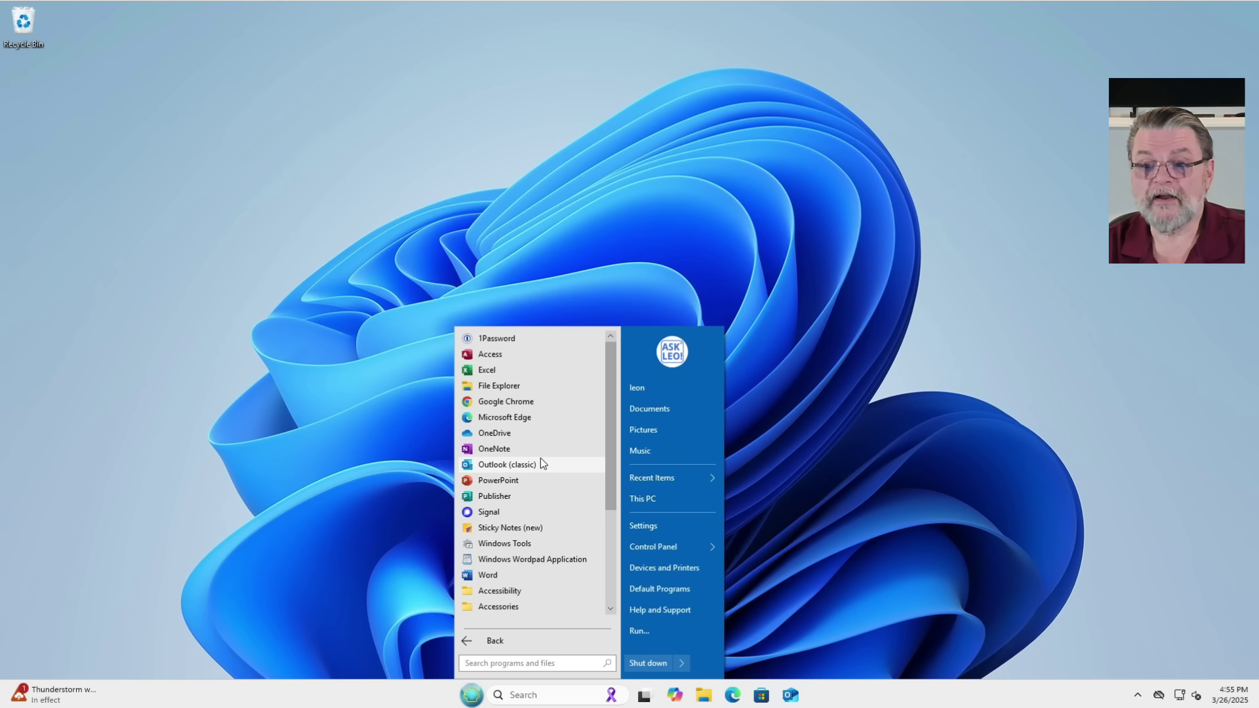
scroll(540, 477, "down", 4)
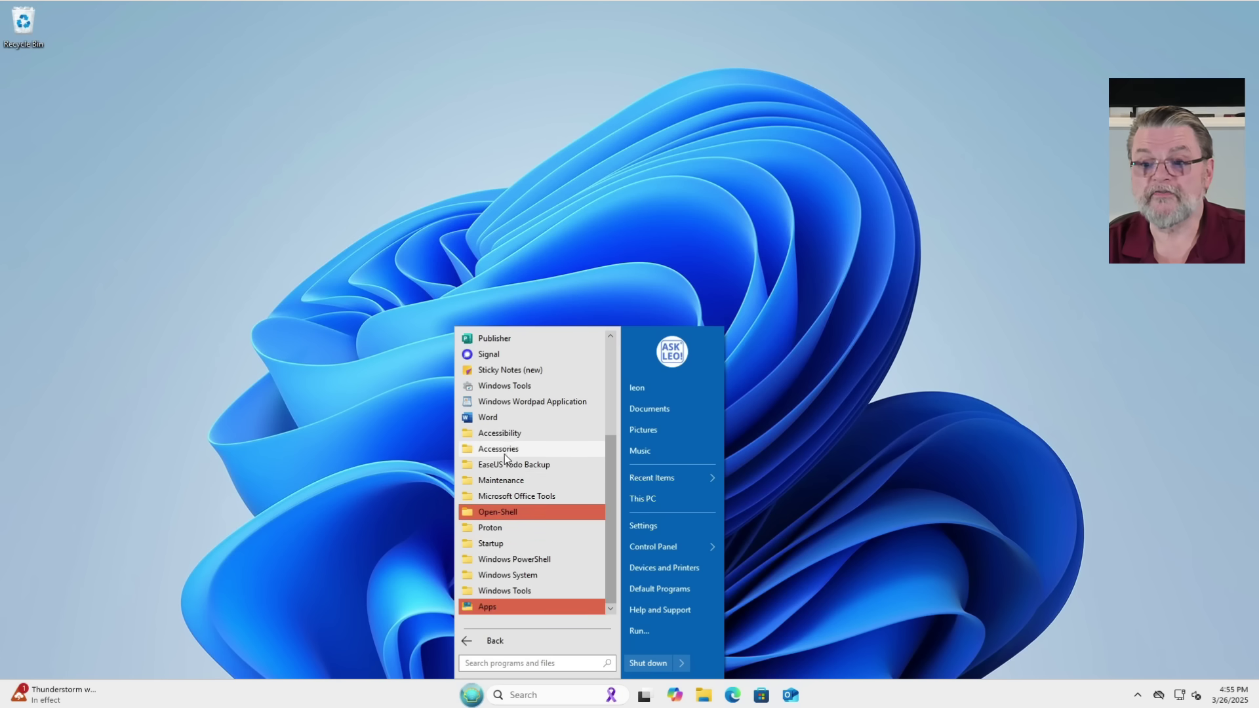
left_click(467, 607)
scroll(553, 541, "down", 1)
scroll(558, 502, "up", 3)
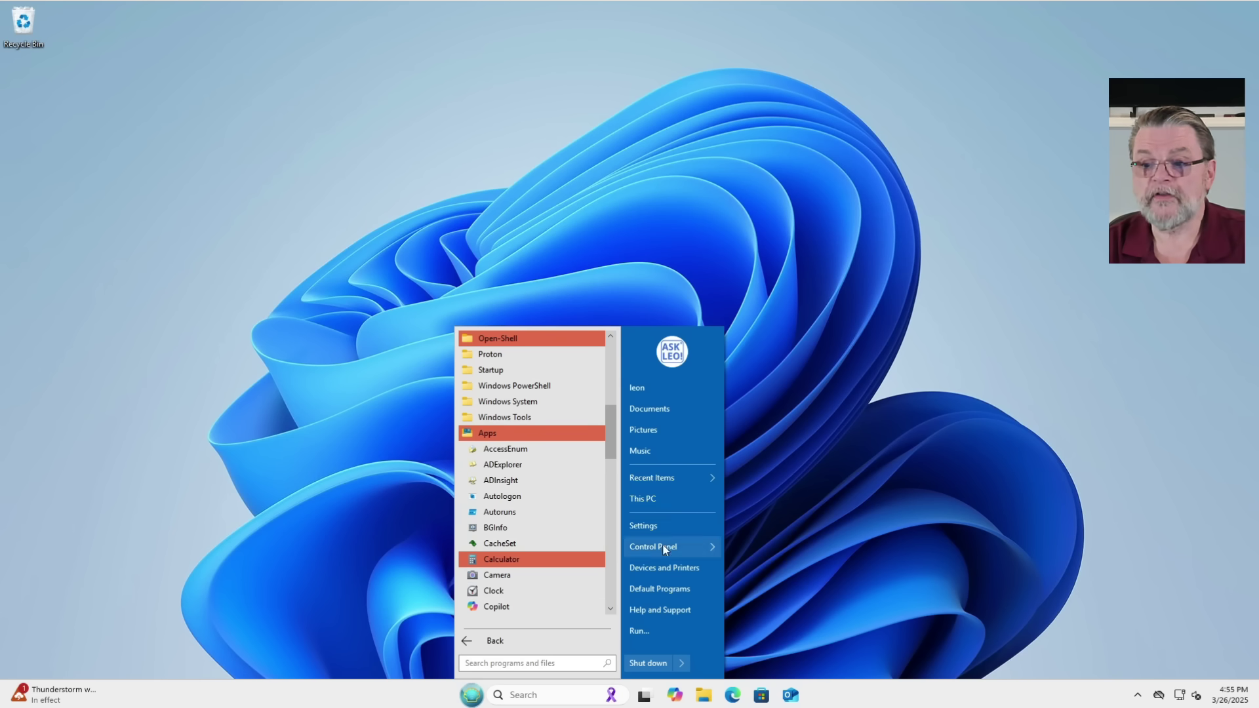
mouse_move(663, 545)
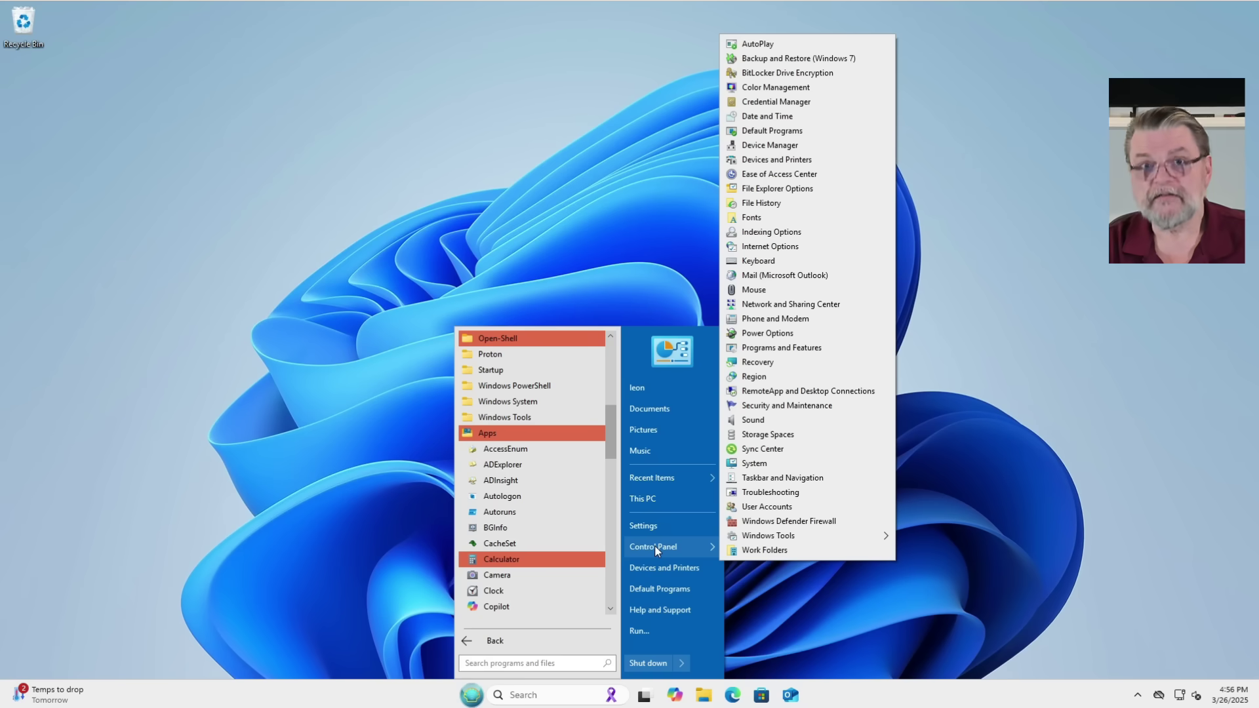
left_click(507, 269)
right_click(471, 695)
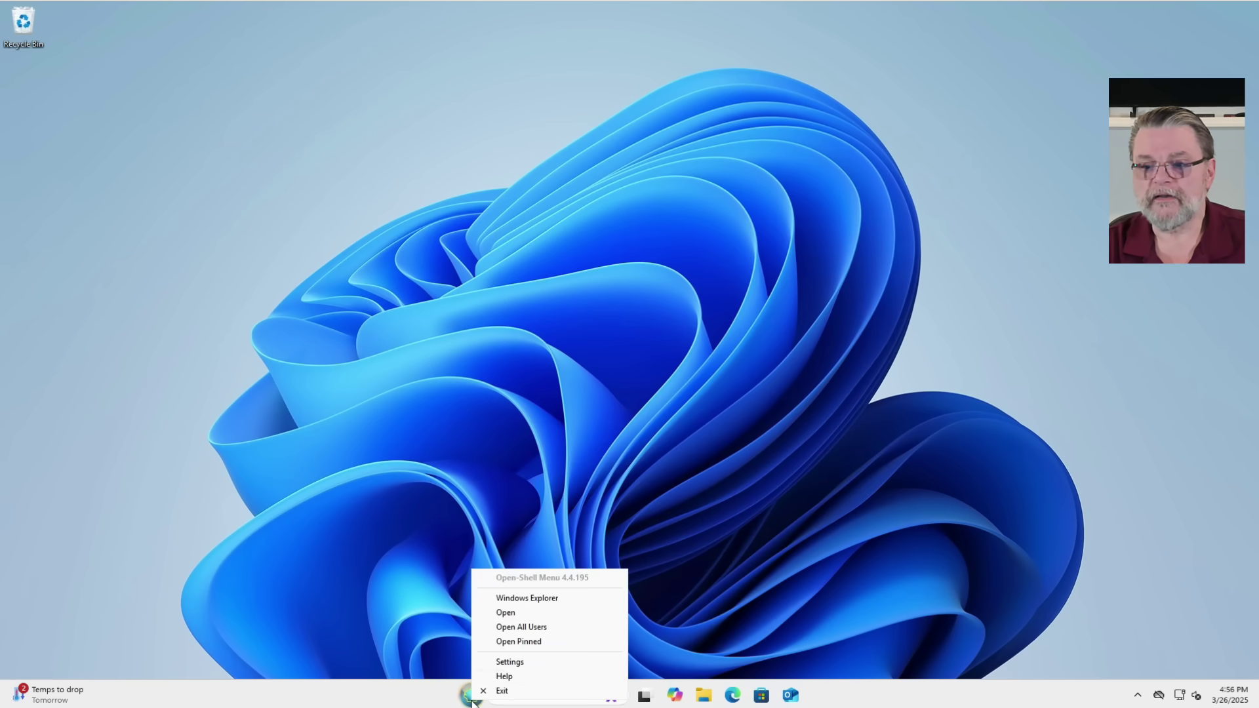
left_click(510, 662)
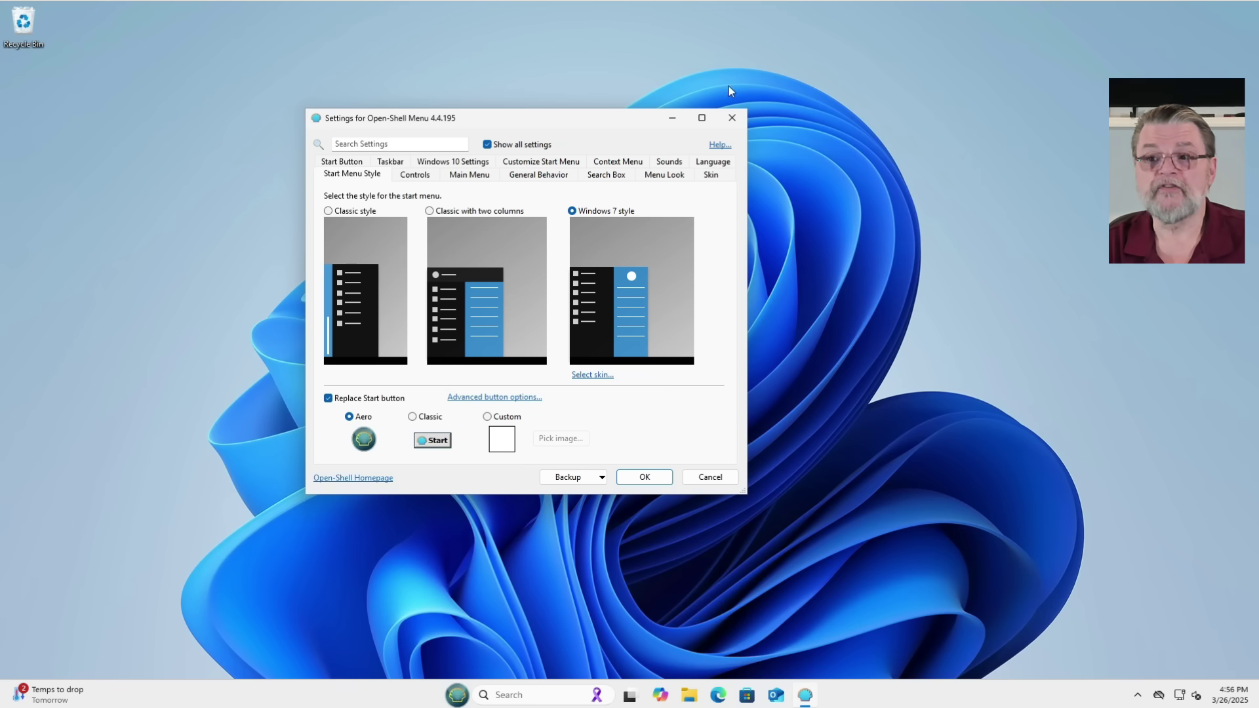
left_click(732, 117)
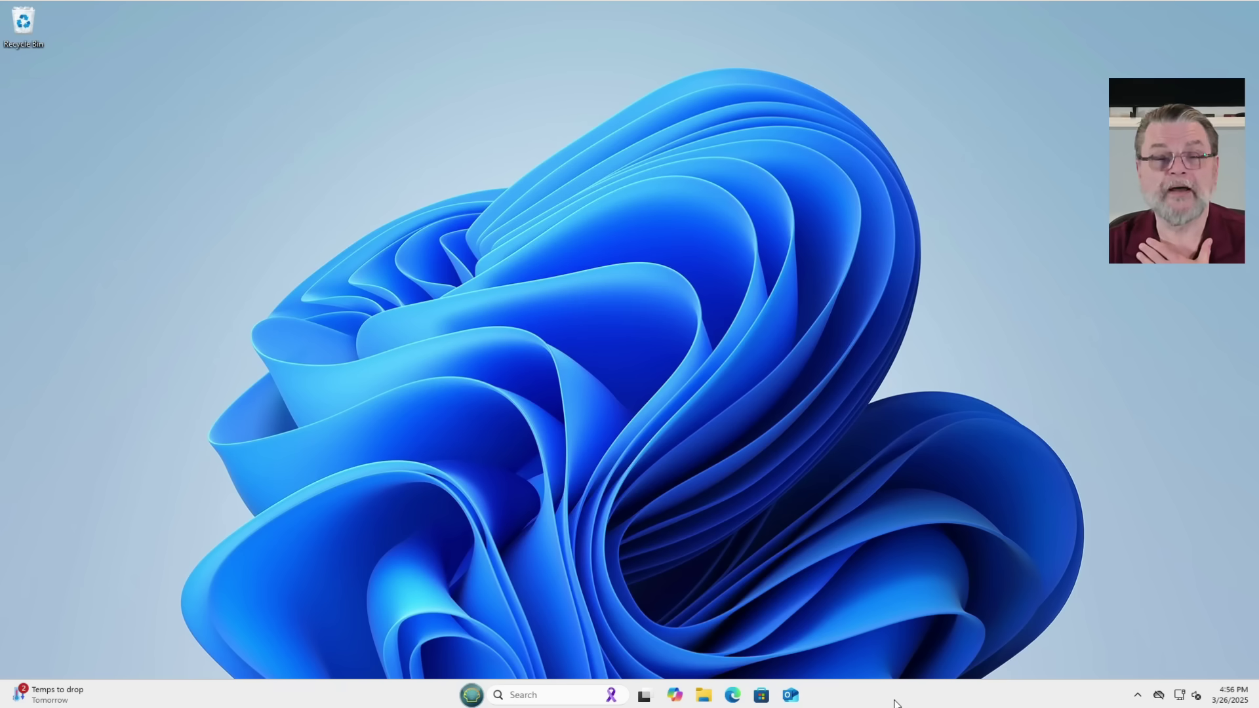
Set Taskbar alignment to Left under Taskbar behaviors in taskbar settings, then close Settings.
right_click(895, 703)
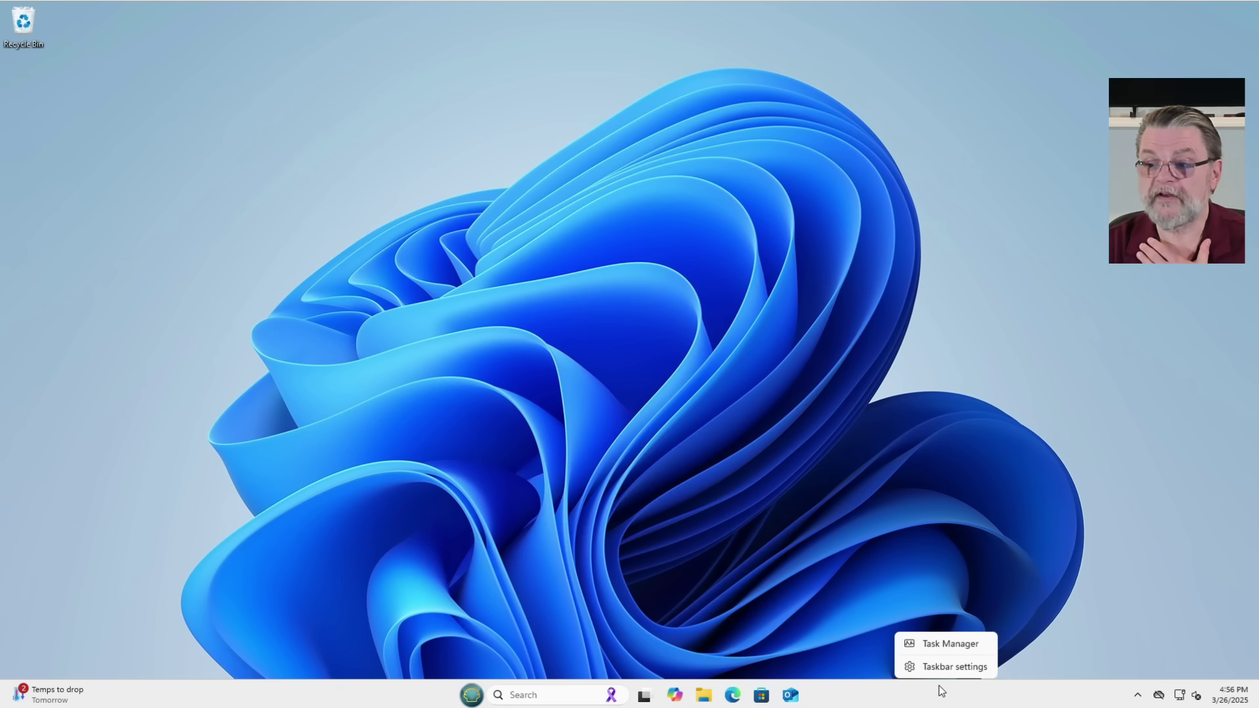
left_click(947, 667)
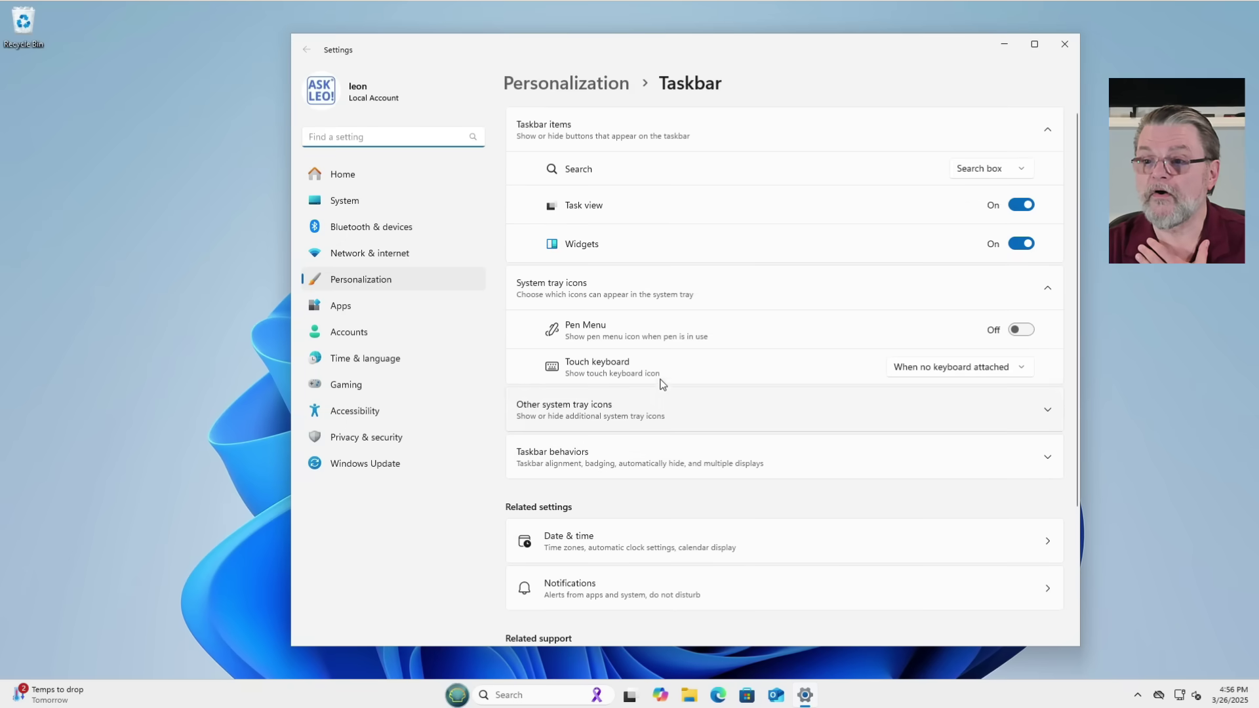
left_click(691, 459)
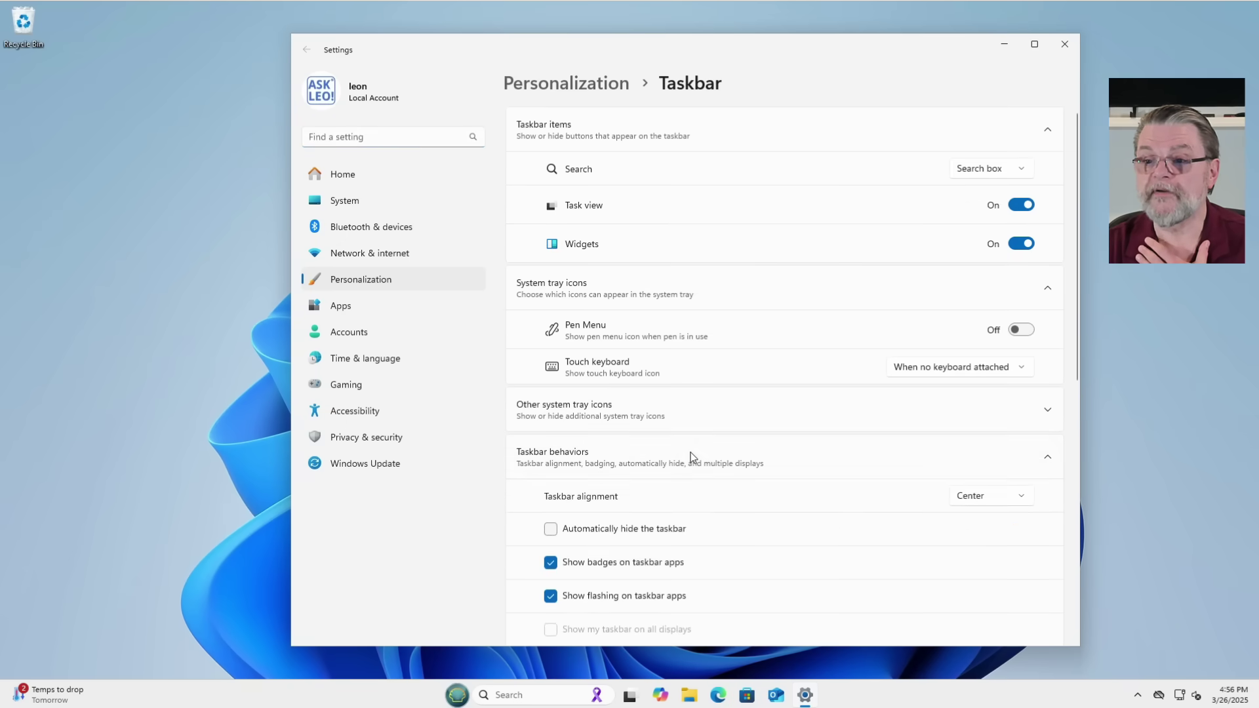
left_click(971, 497)
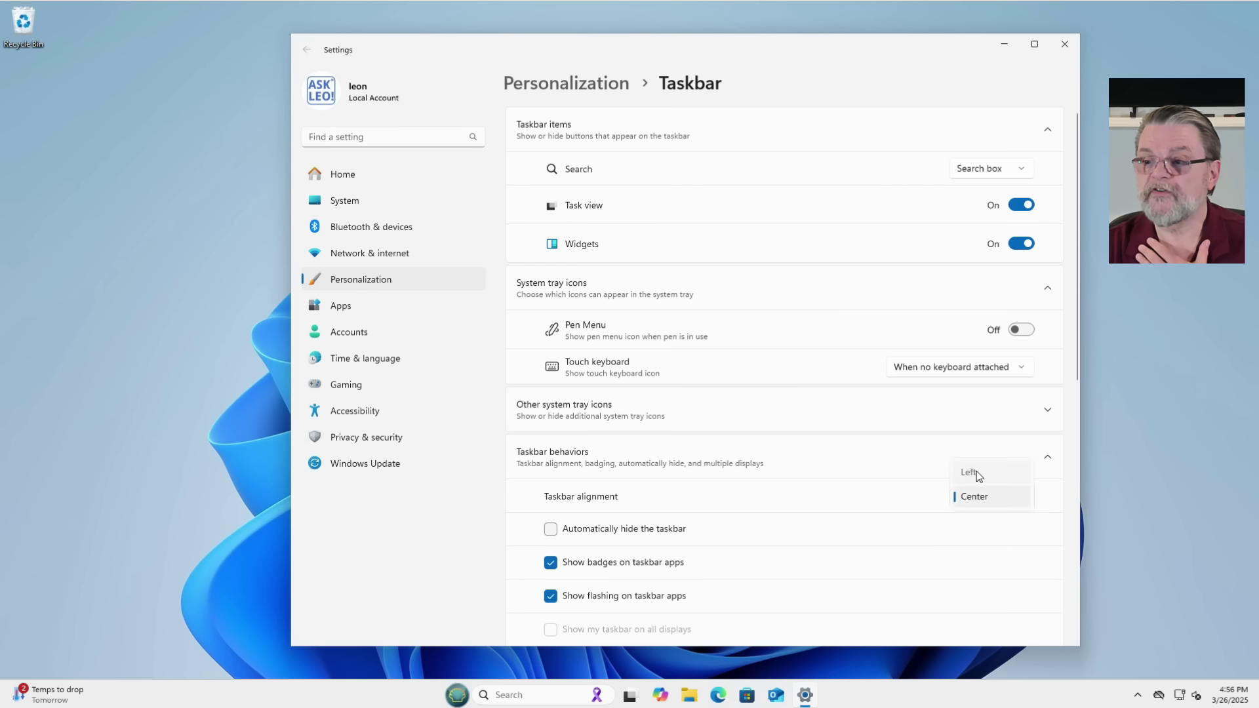
left_click(968, 471)
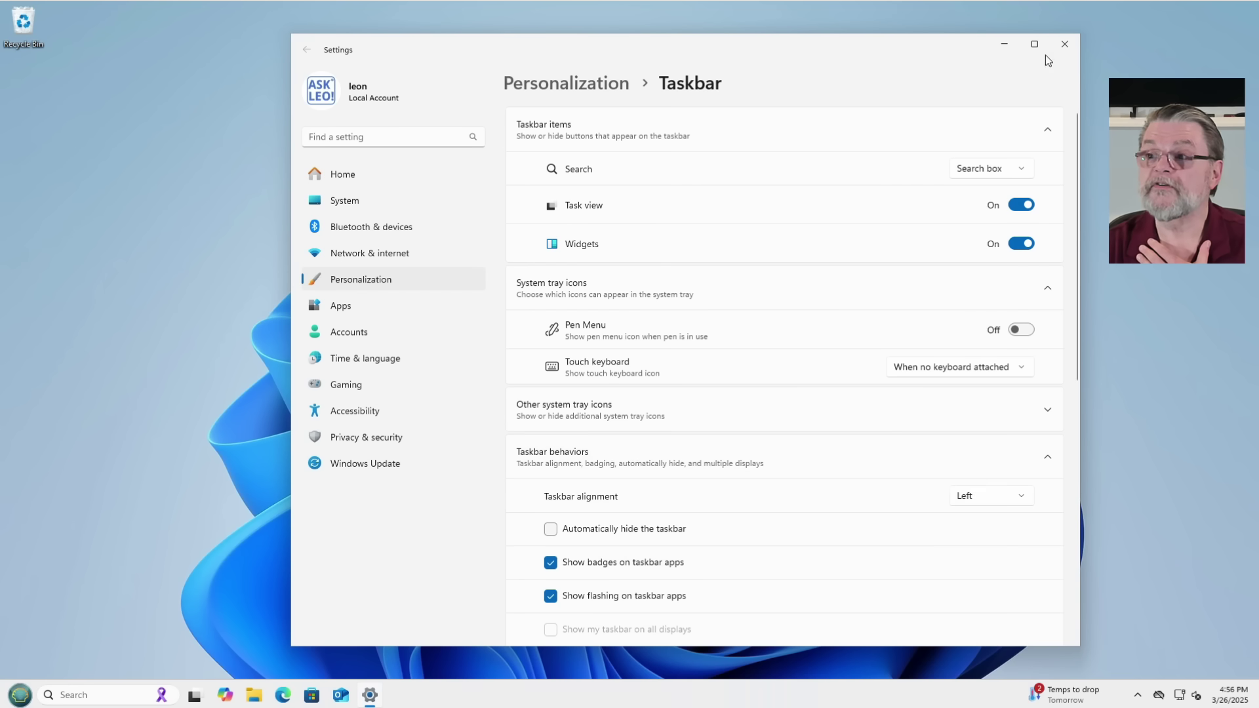
left_click(1064, 44)
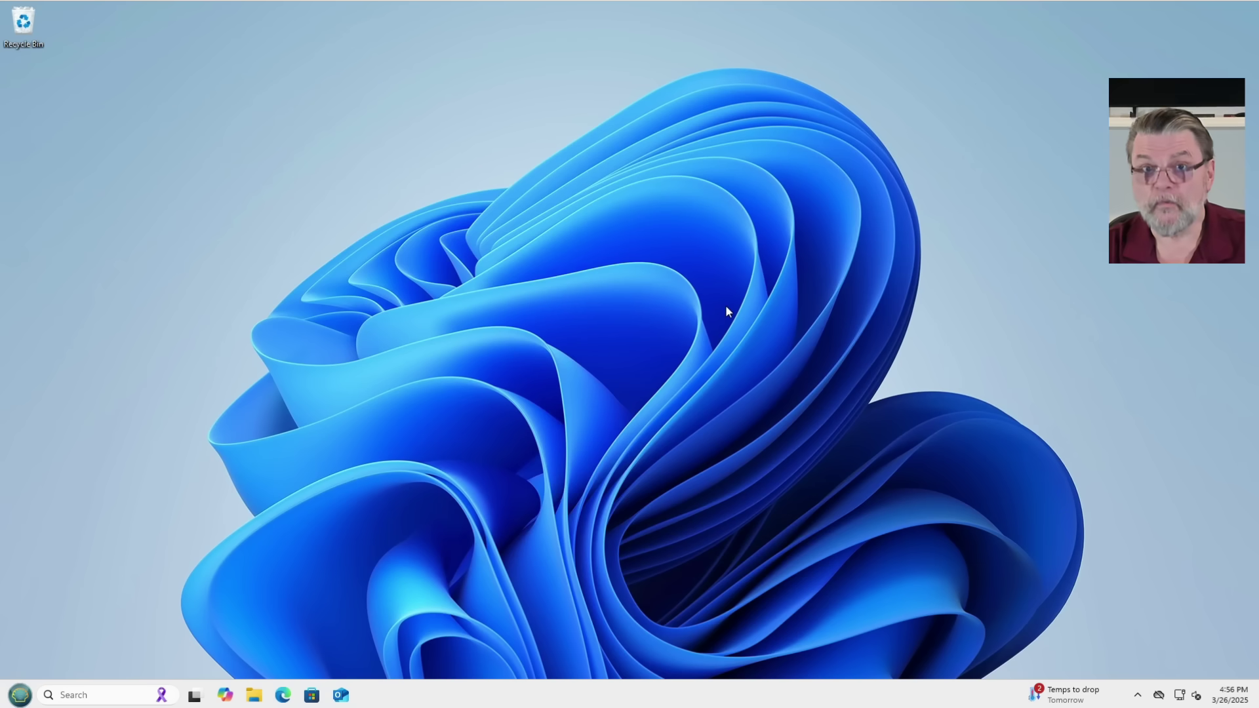
Open and close the classic Open-Shell Start menu from the left-aligned Start button.
right_click(19, 696)
left_click(21, 700)
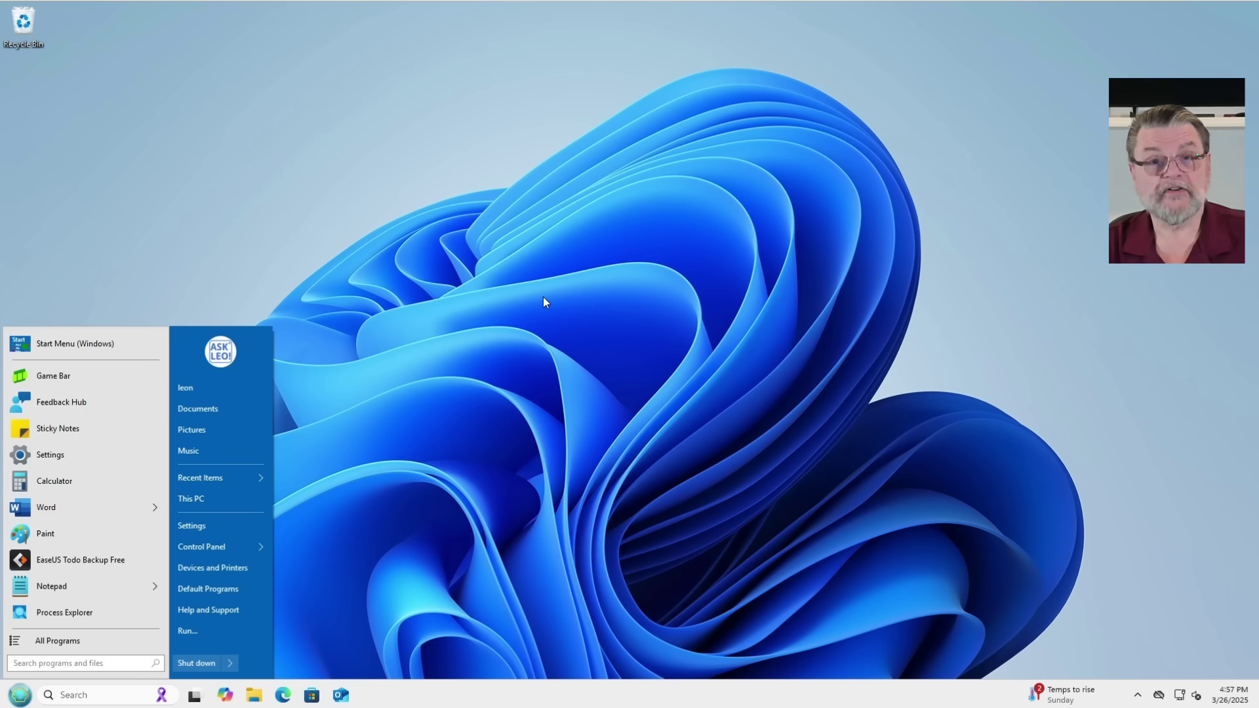
left_click(566, 286)
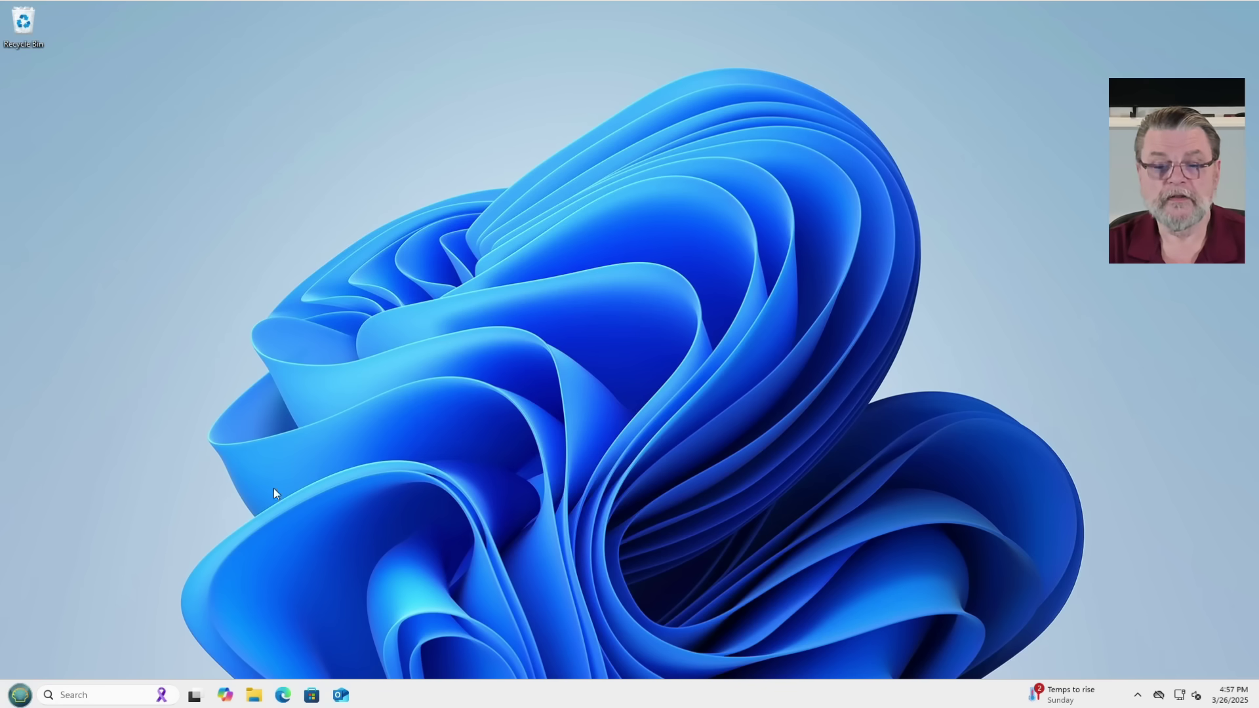
Compare Open-Shell's options list with the Windows quick-link list, then exit Open-Shell.
right_click(20, 699)
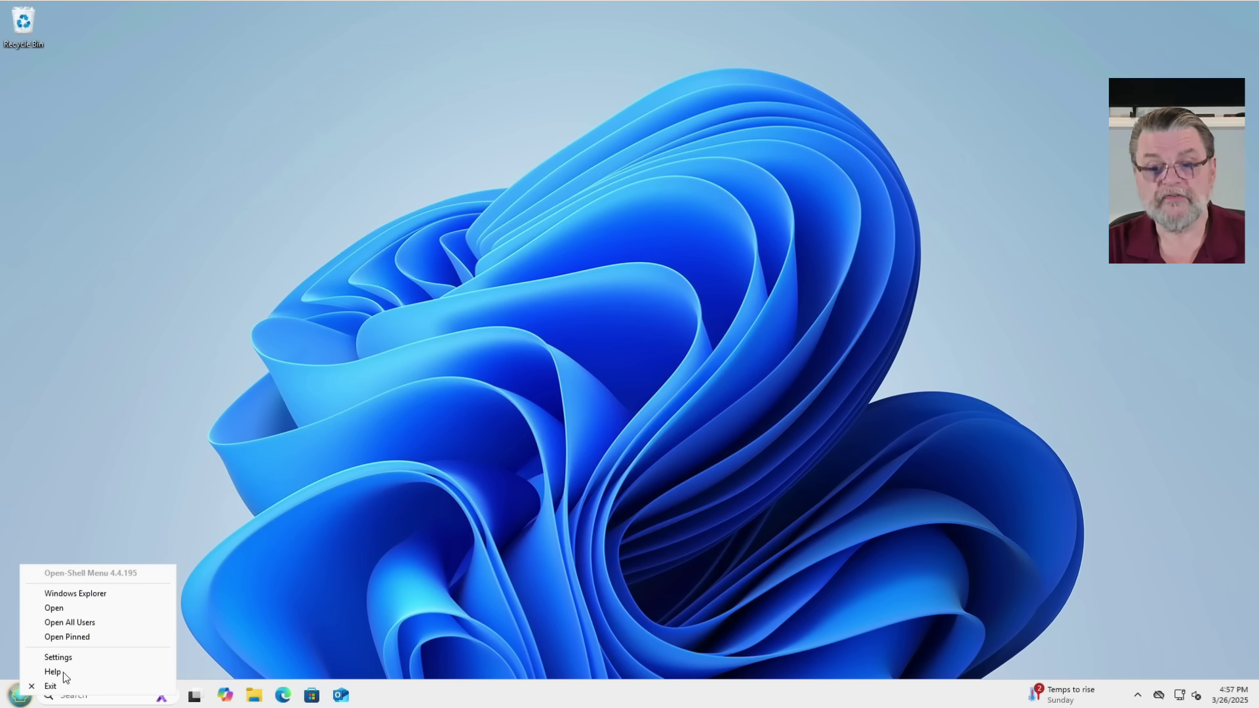
left_click(295, 582)
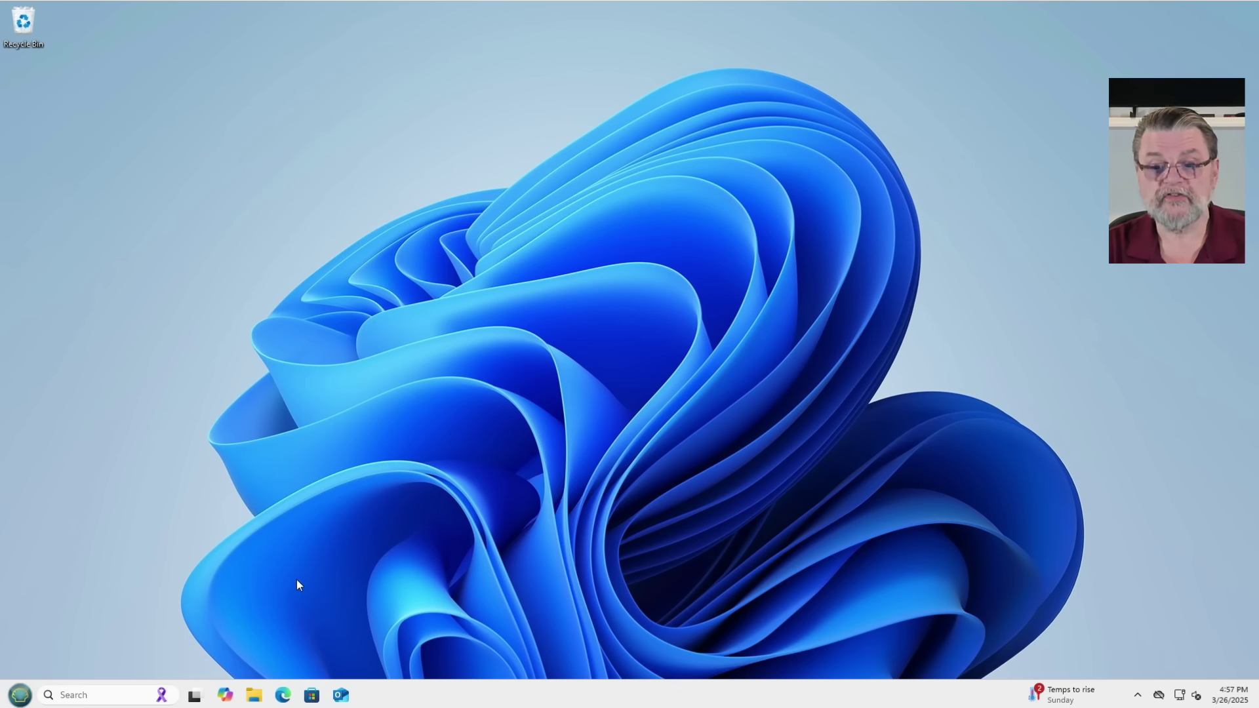
right_click(19, 697)
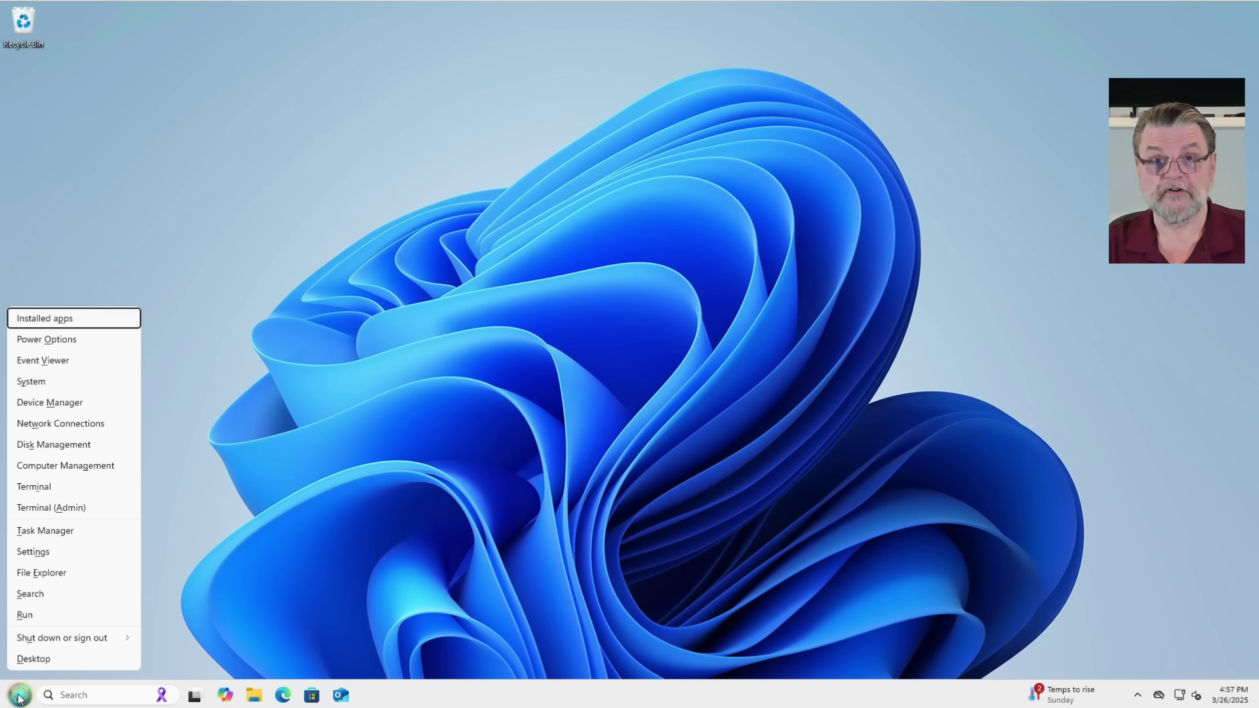
left_click(169, 550)
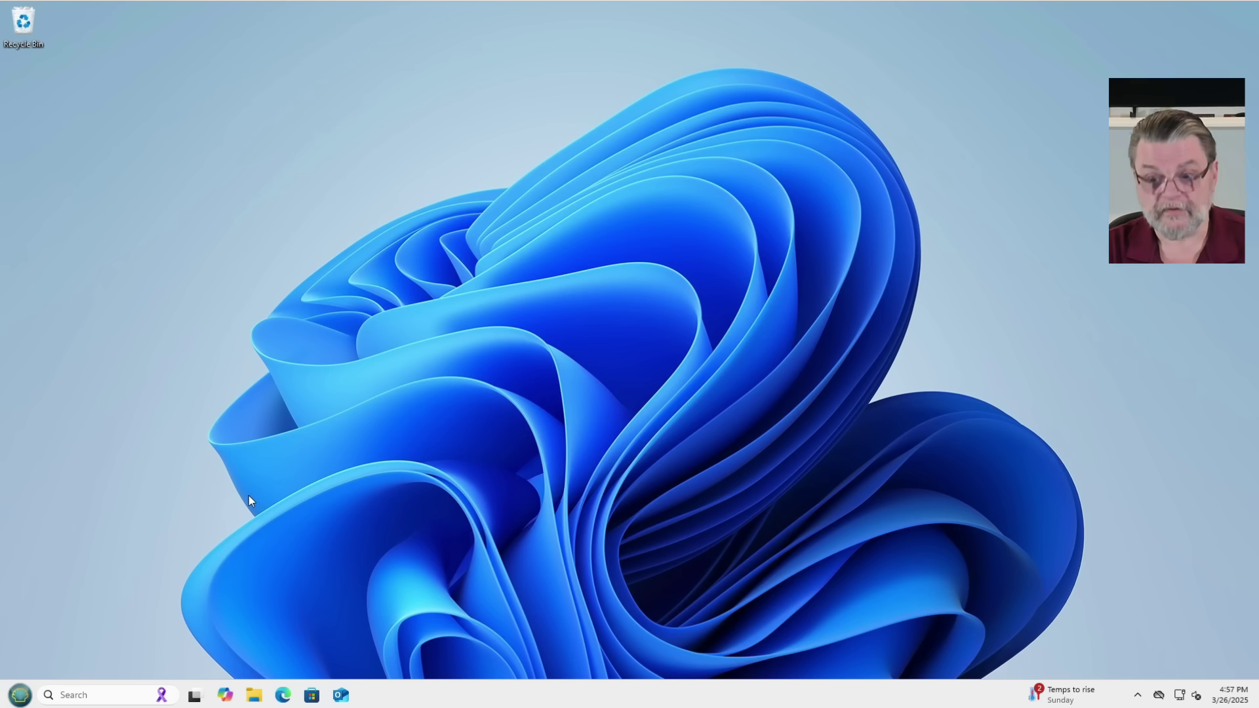
right_click(27, 698)
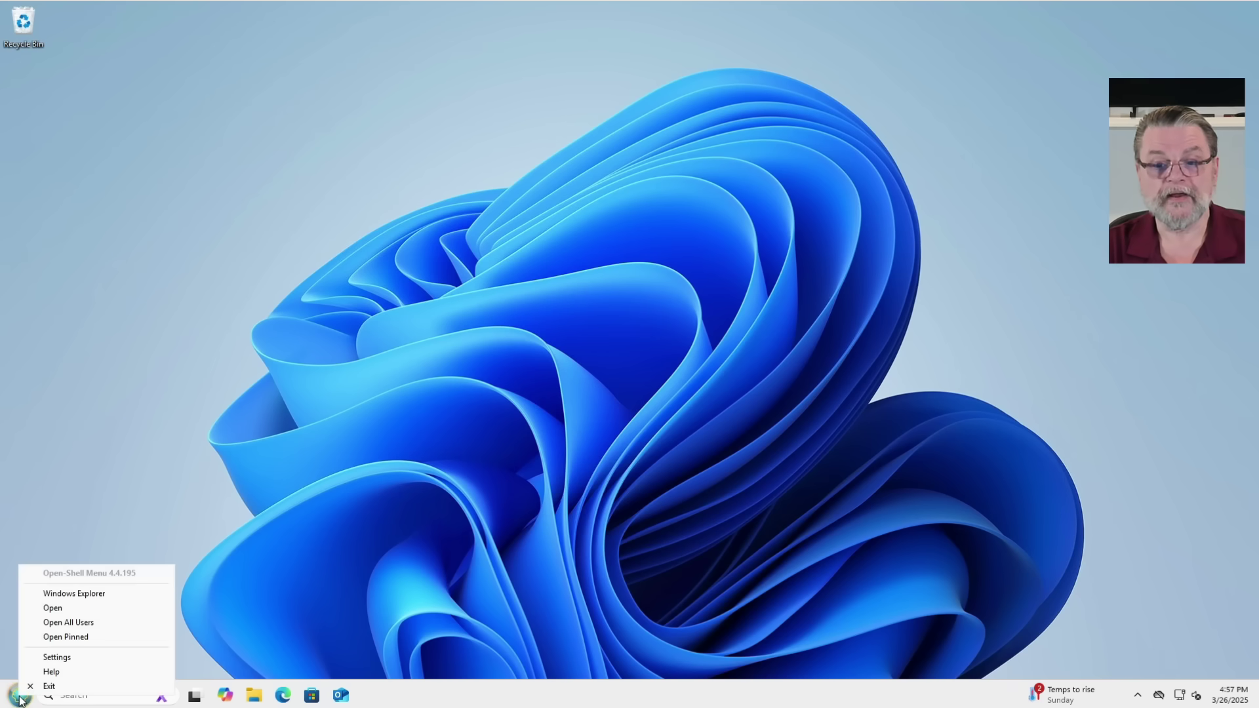
left_click(77, 687)
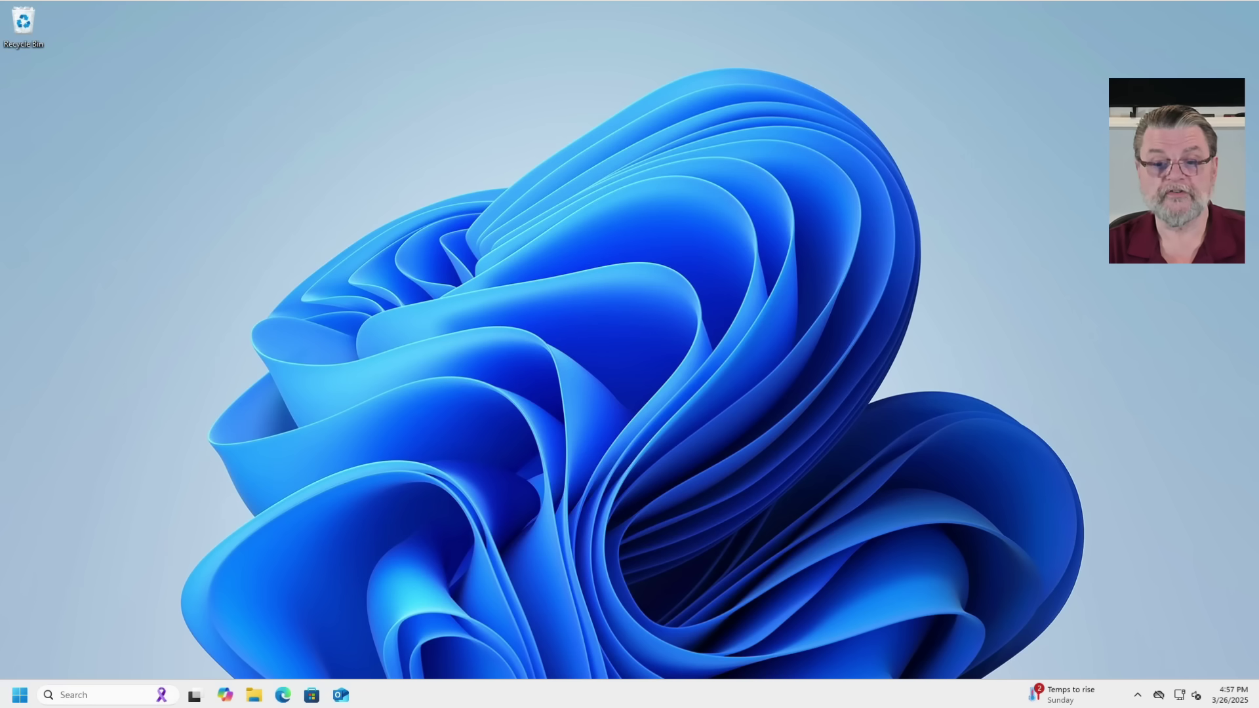
Check the standard Windows 11 Start menu, then search 'open she' and launch Open-Shell Menu Settings.
left_click(21, 695)
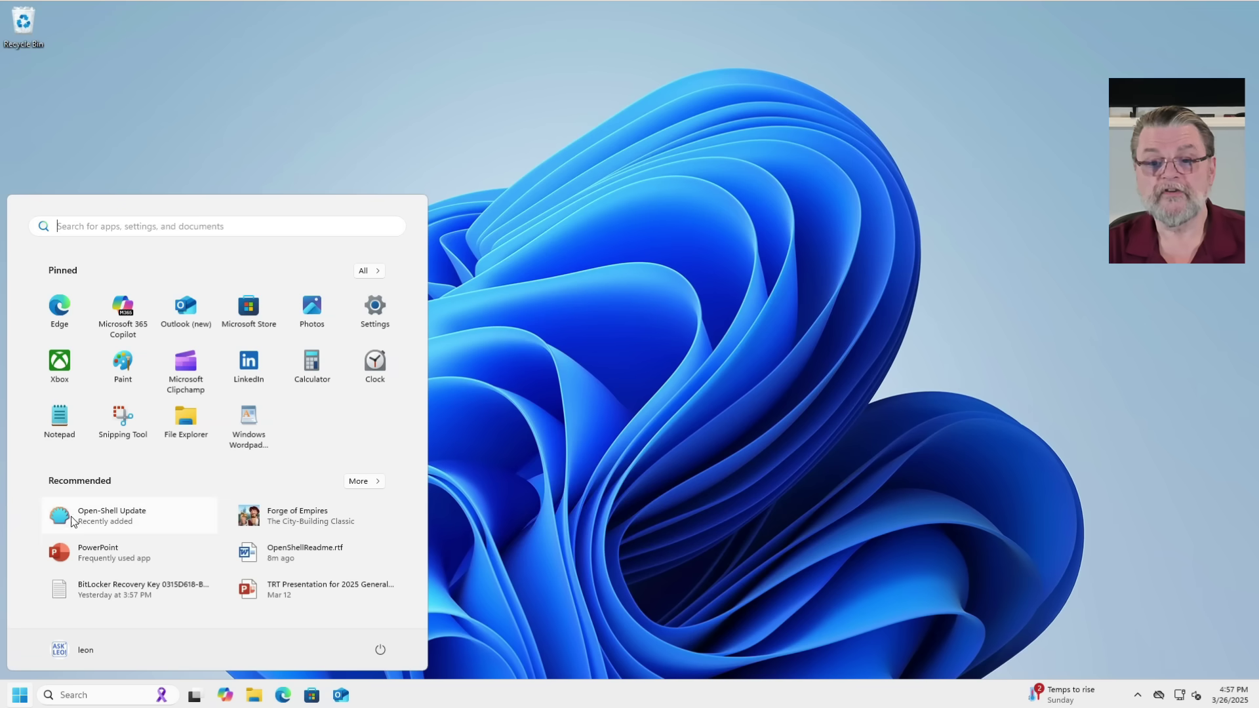
left_click(434, 702)
key("super")
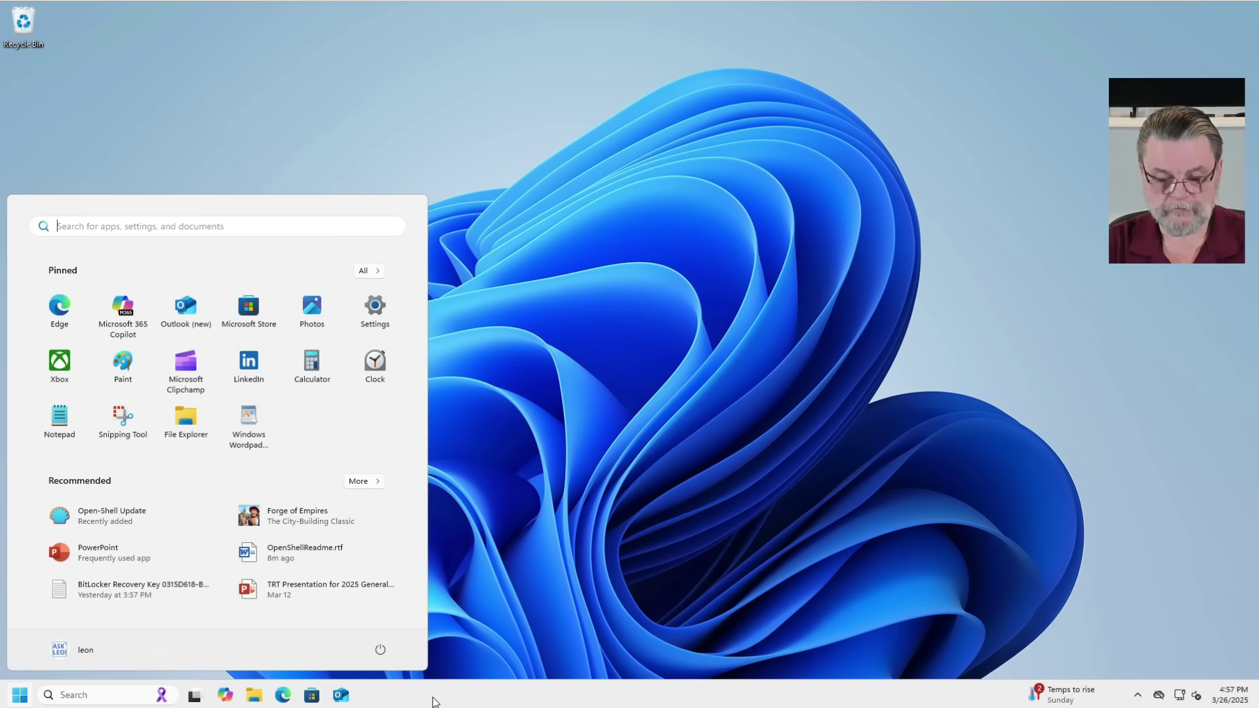
type("open she")
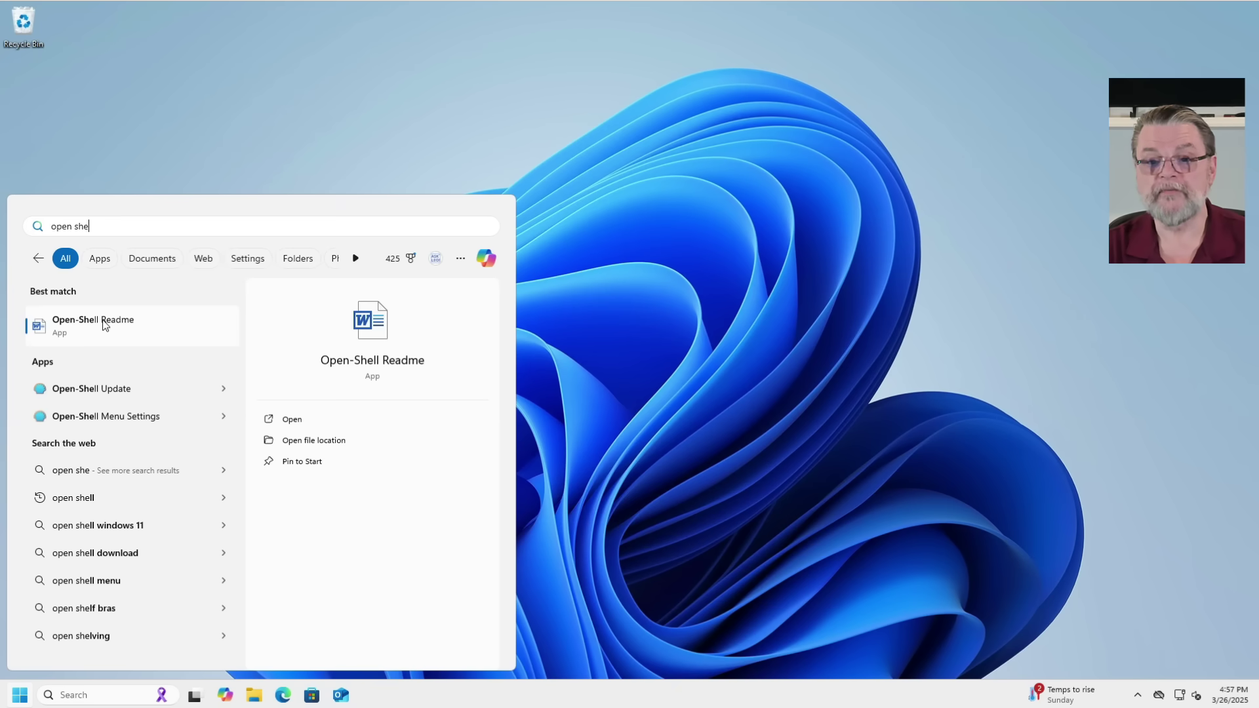
left_click(92, 414)
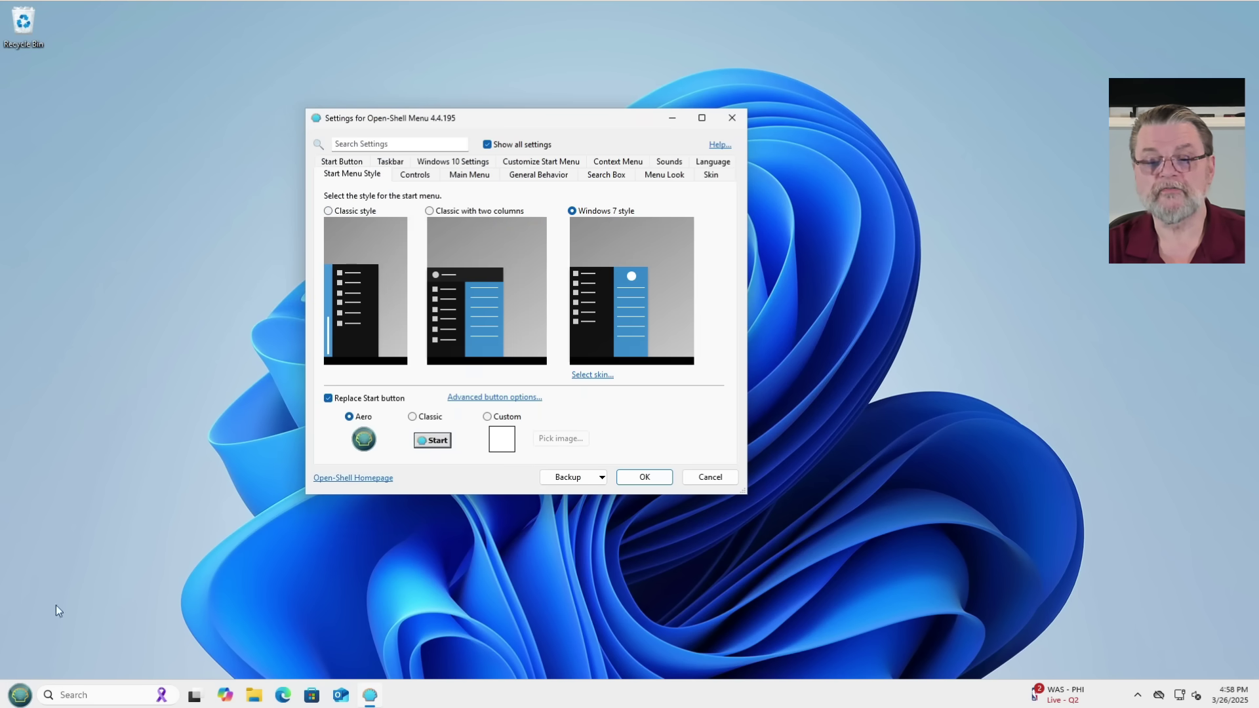
Open the Windows 7-style Start menu with its pinned programs from the left-aligned Open-Shell button.
left_click(20, 695)
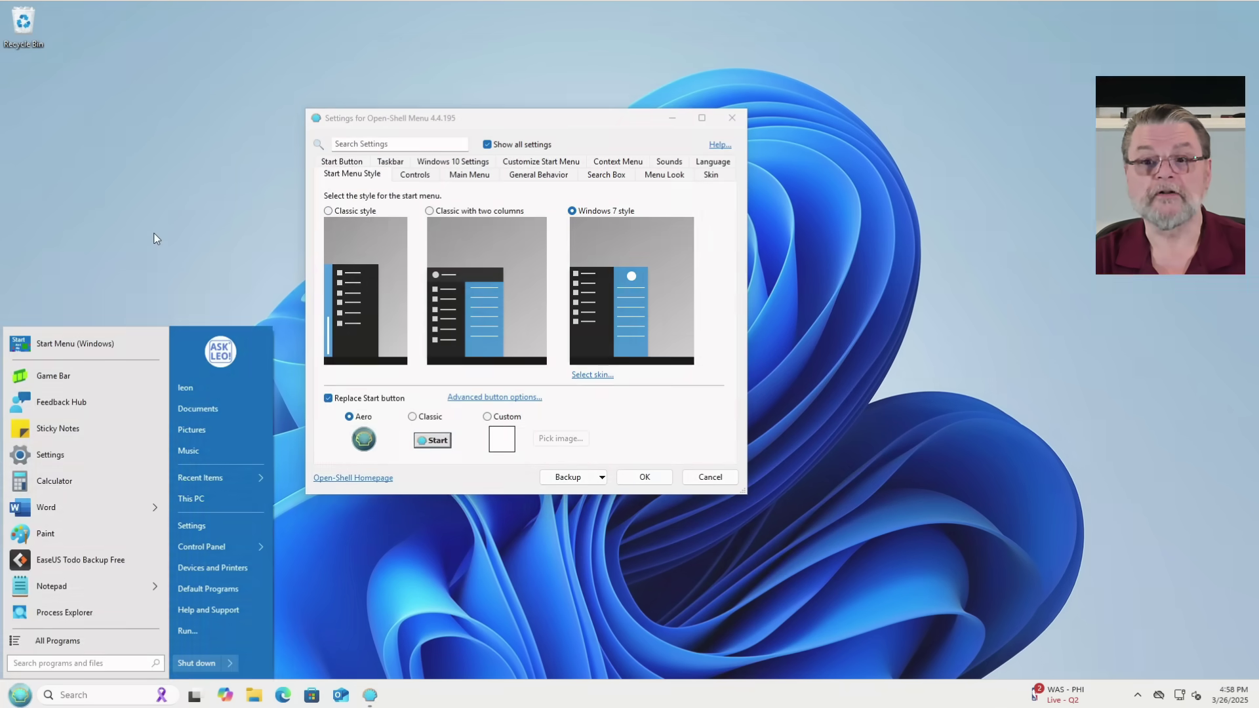